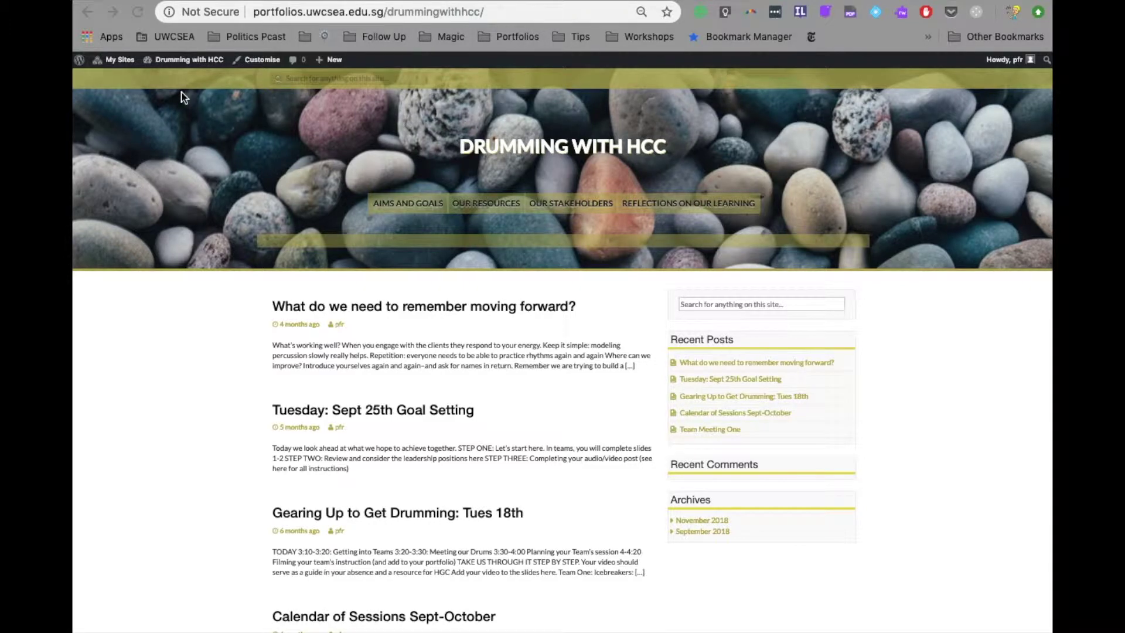
- Create a new page titled "Landing Page" on the Drumming with HCC site and publish it
mouse_move(158, 65)
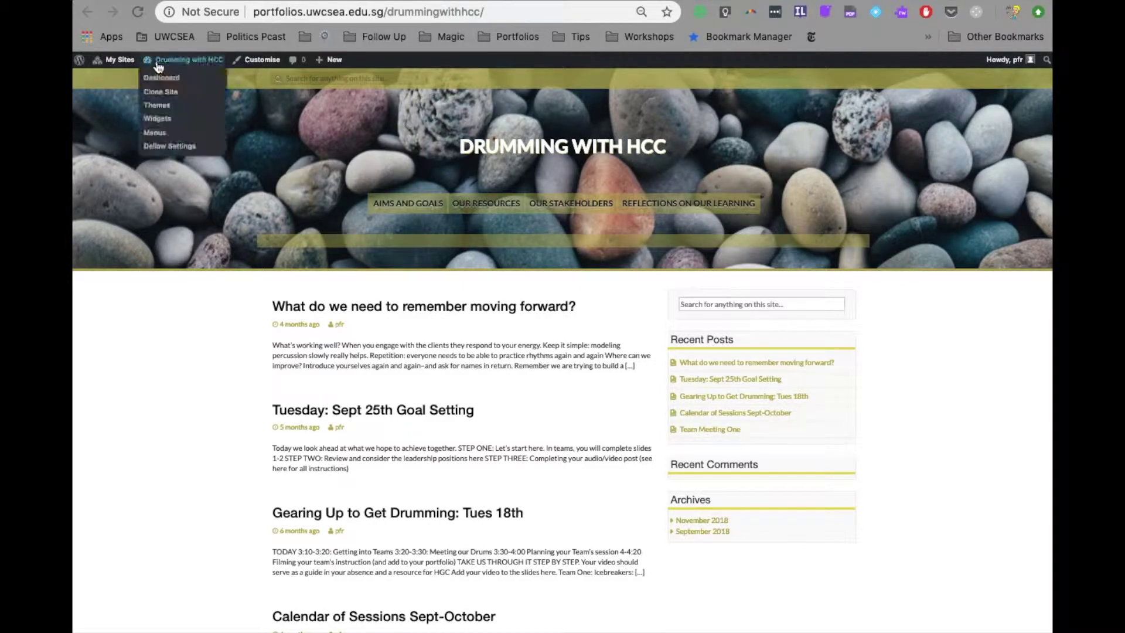
click(158, 78)
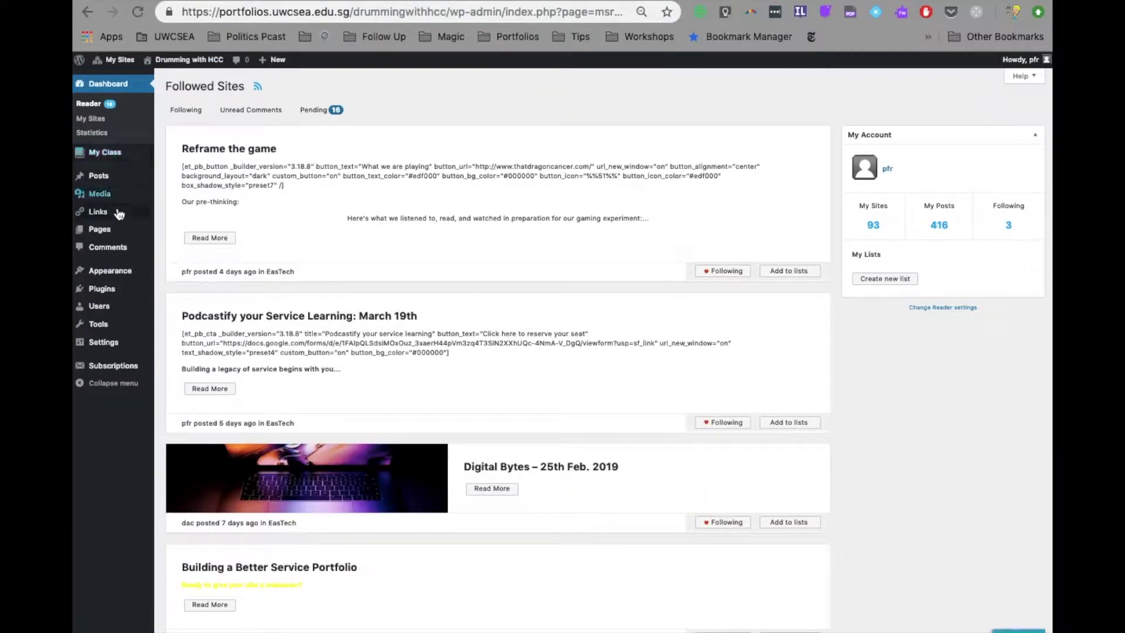
mouse_move(108, 230)
click(178, 246)
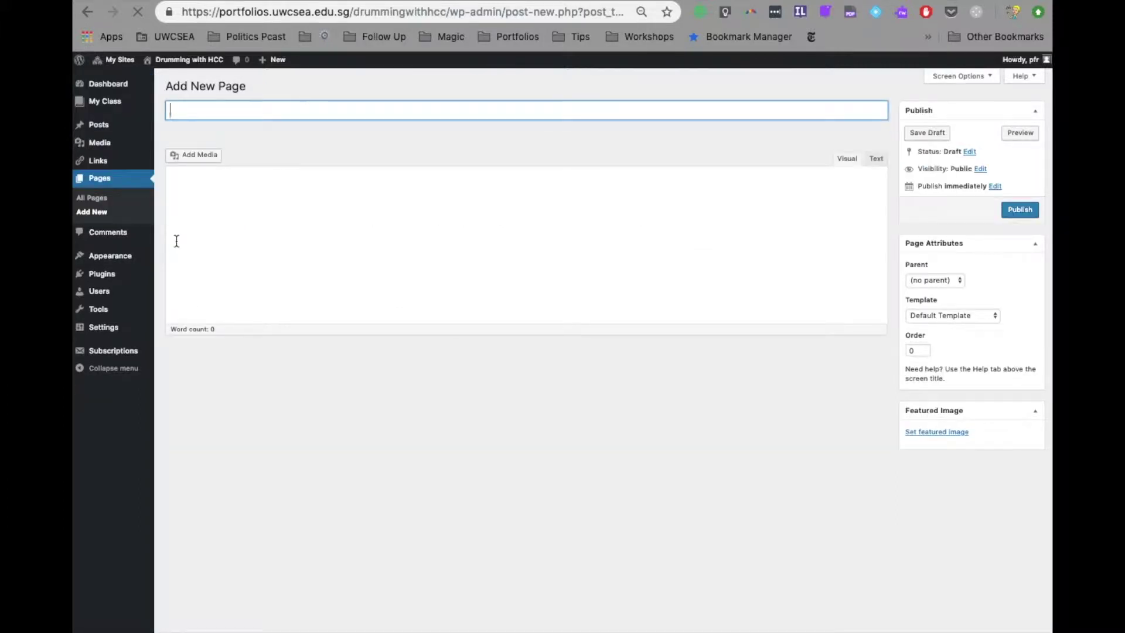
text(Lan)
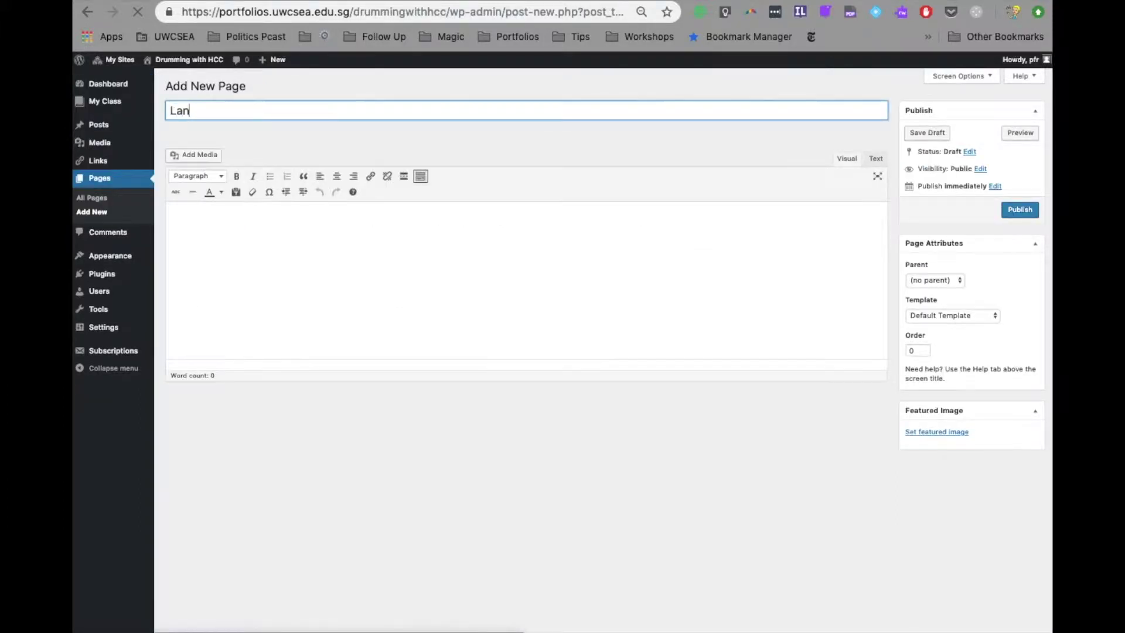
text(ding Page)
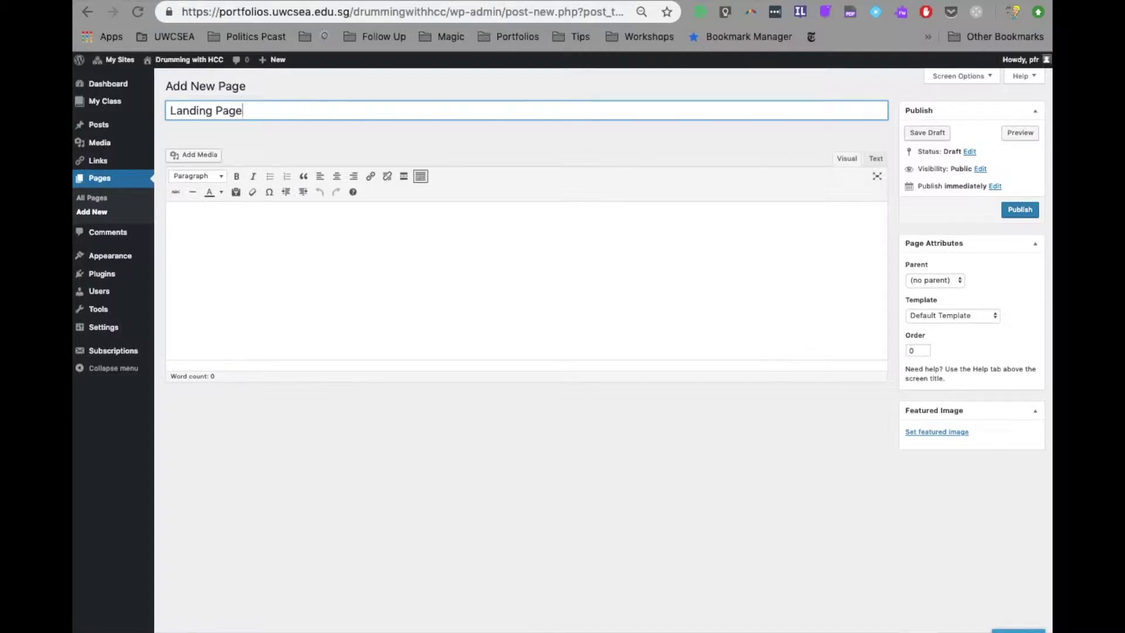
click(1025, 212)
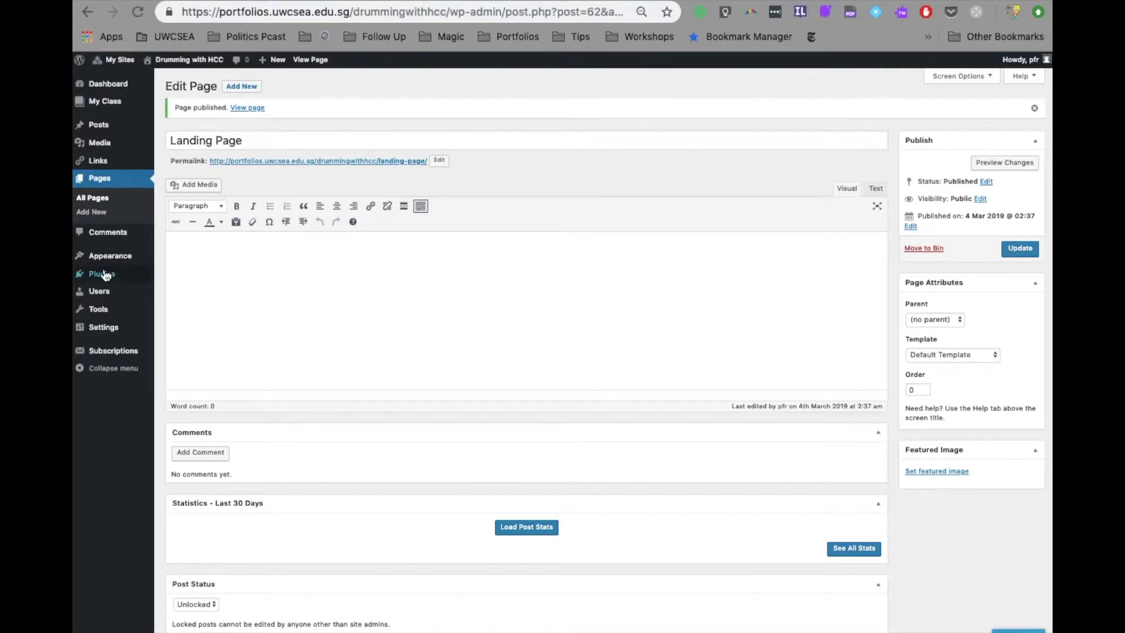
- Customise the site to display a static page, with Landing Page as the front page, then save, publish and close the customiser
mouse_move(104, 261)
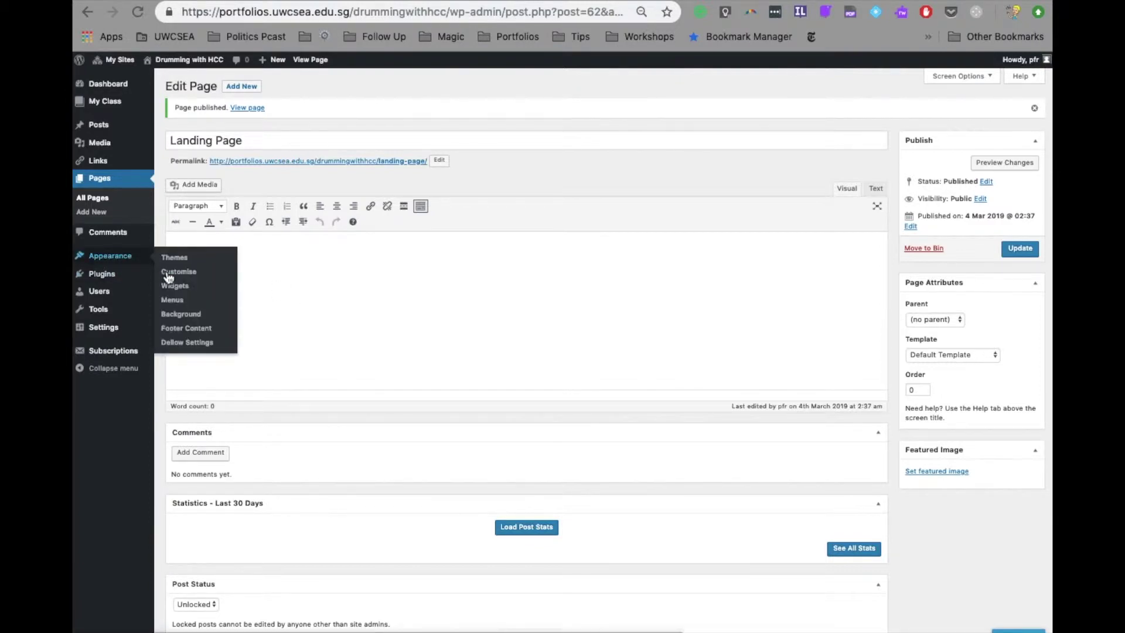
click(186, 276)
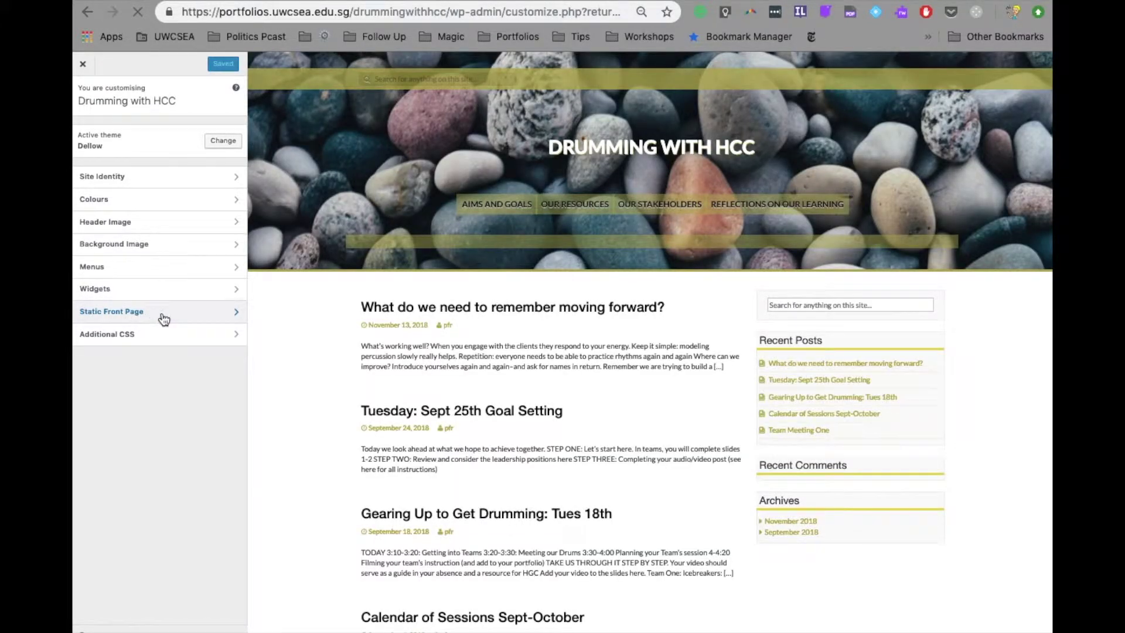
click(159, 316)
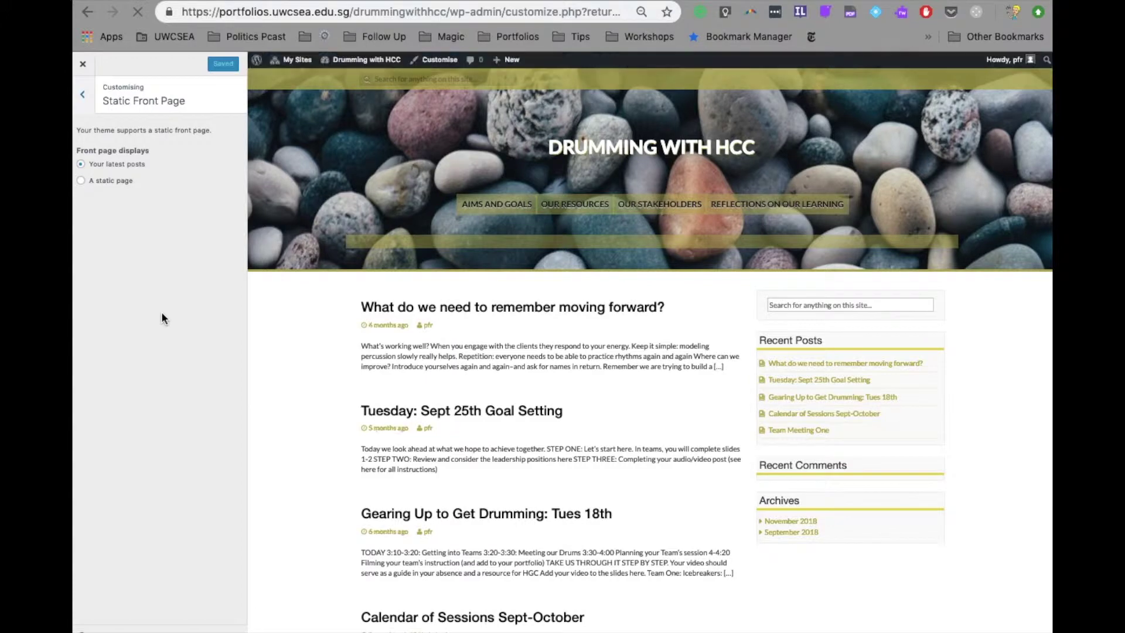
click(98, 182)
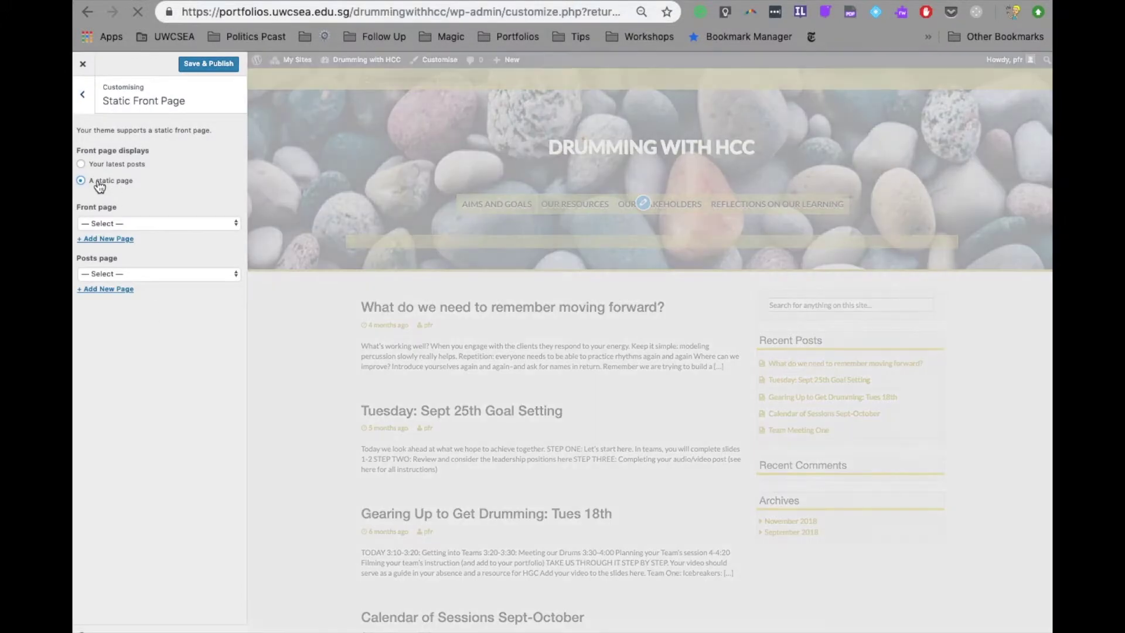
click(109, 220)
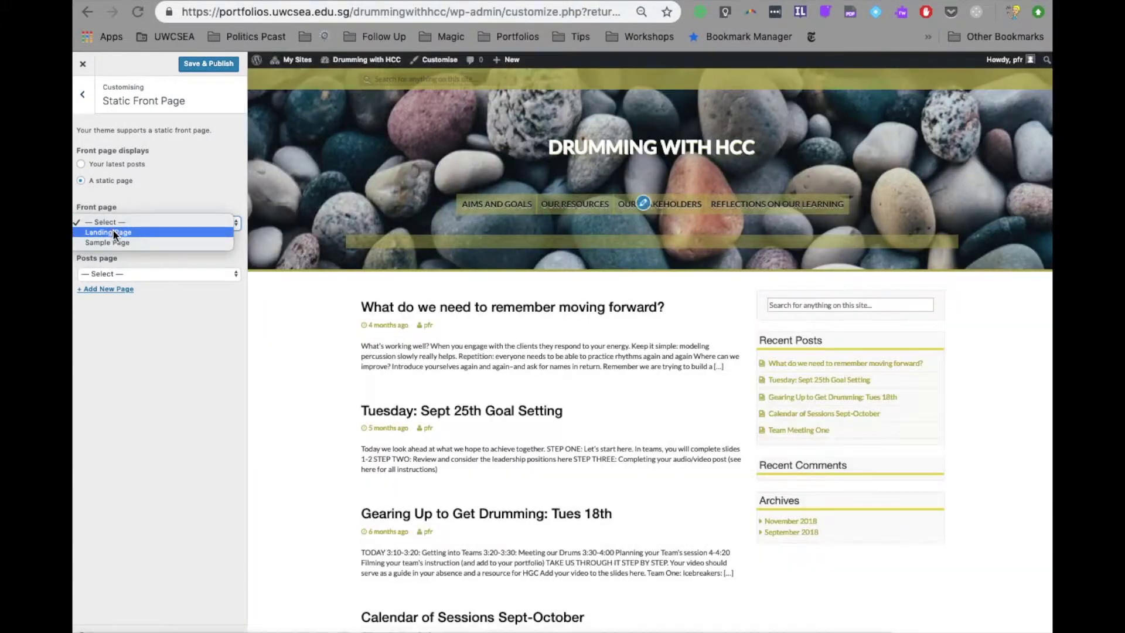
click(111, 232)
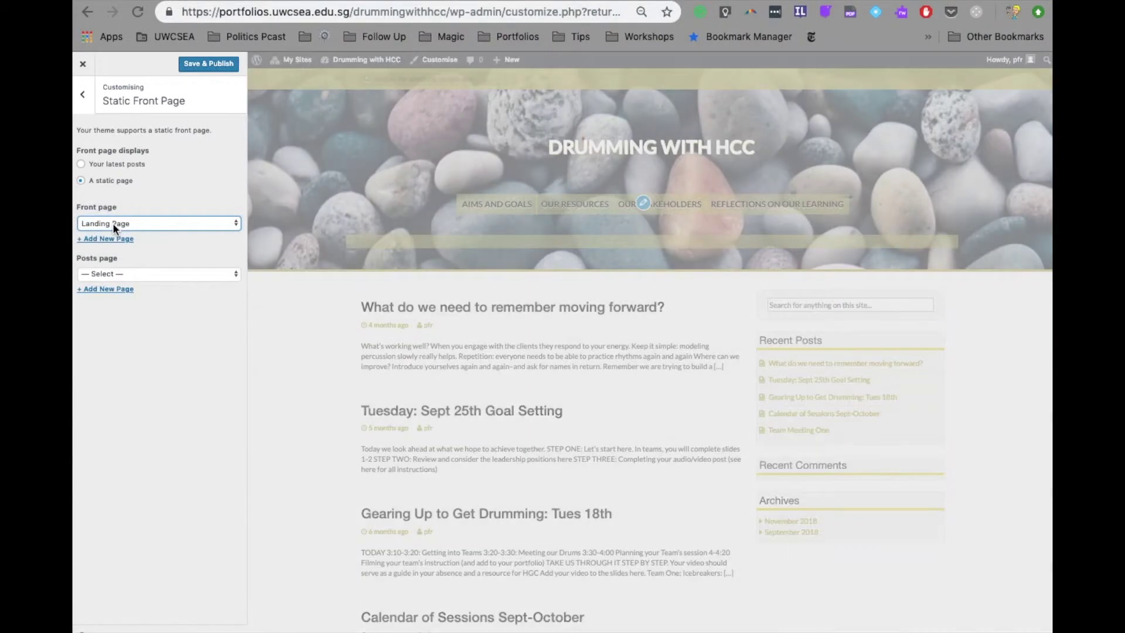
click(225, 66)
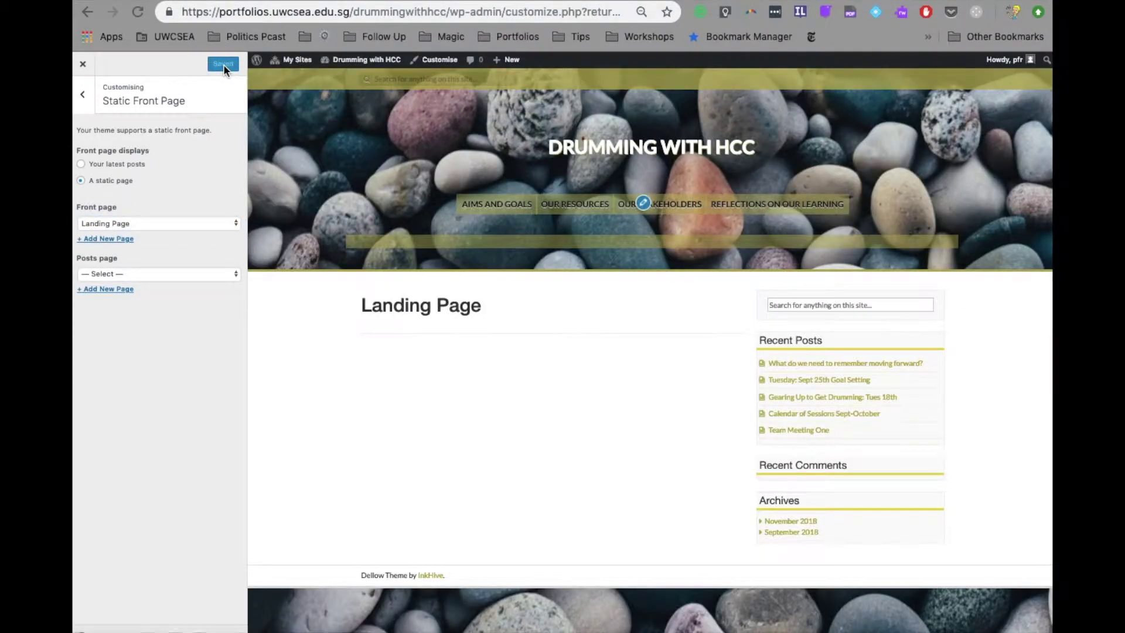
click(85, 65)
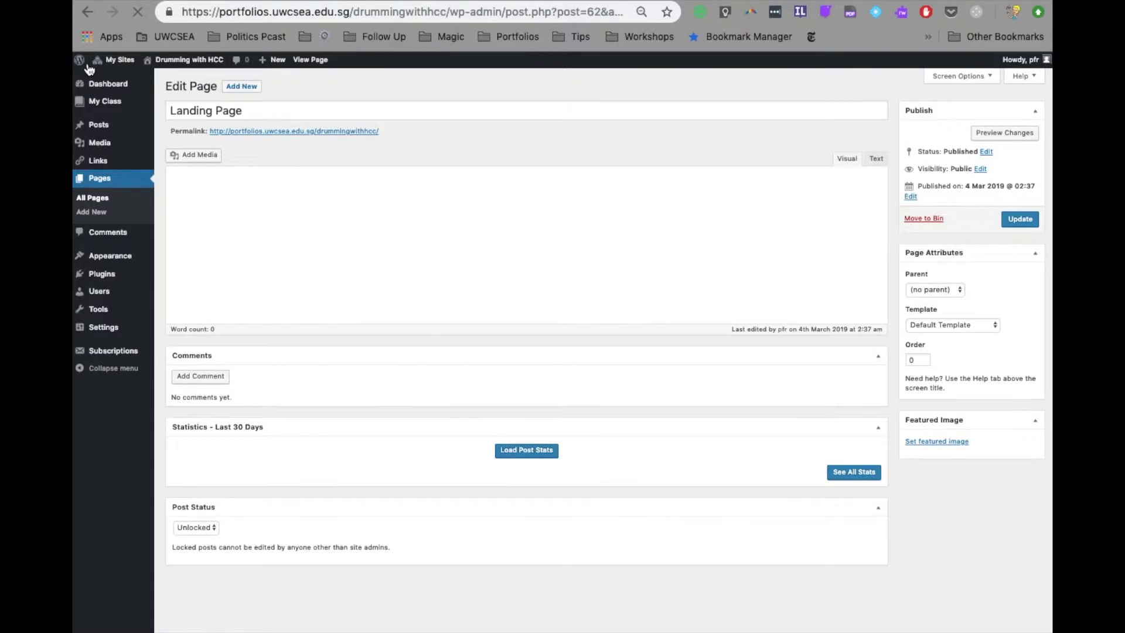
scroll(314, 229, up, 1)
scroll(315, 229, down, 1)
click(315, 229)
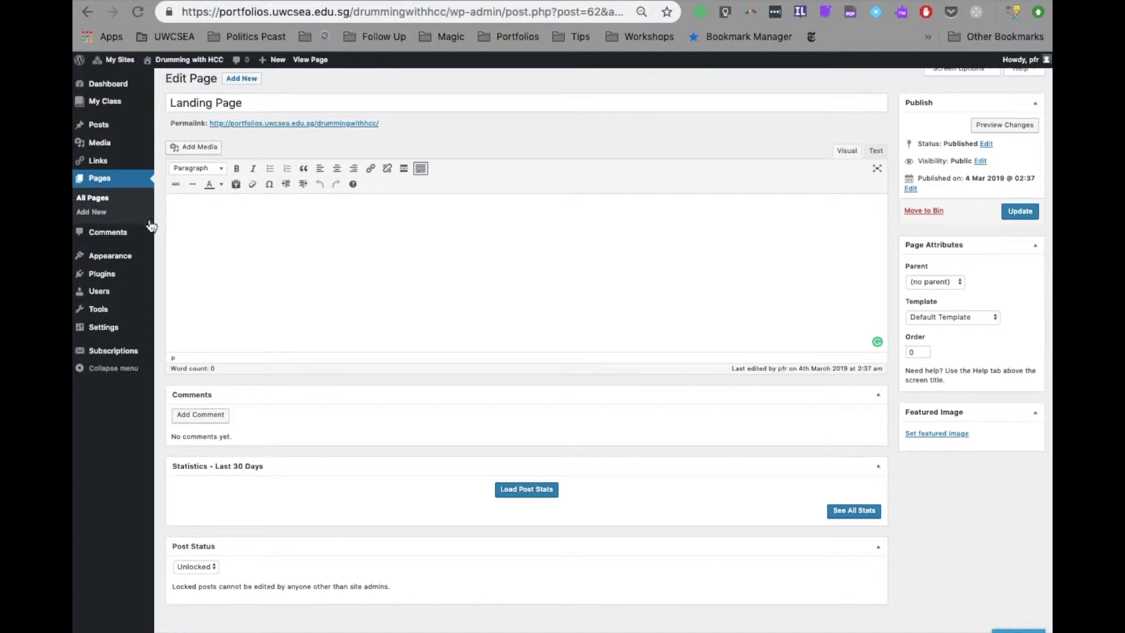
- Activate the Divi Builder plugin for the site
click(112, 279)
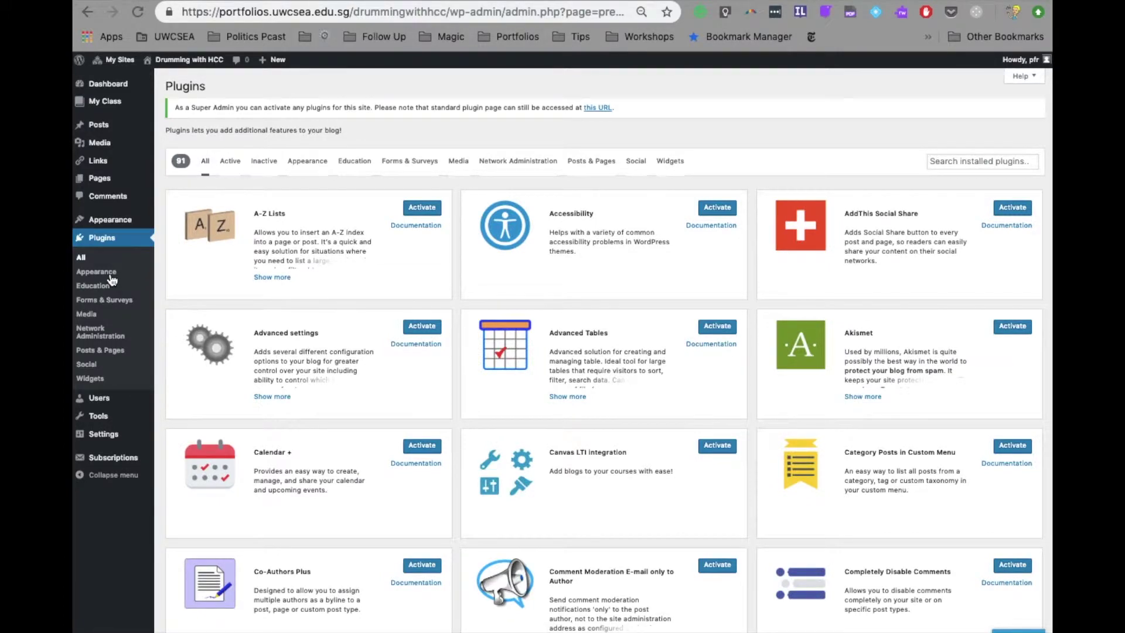
scroll(426, 398, down, 6)
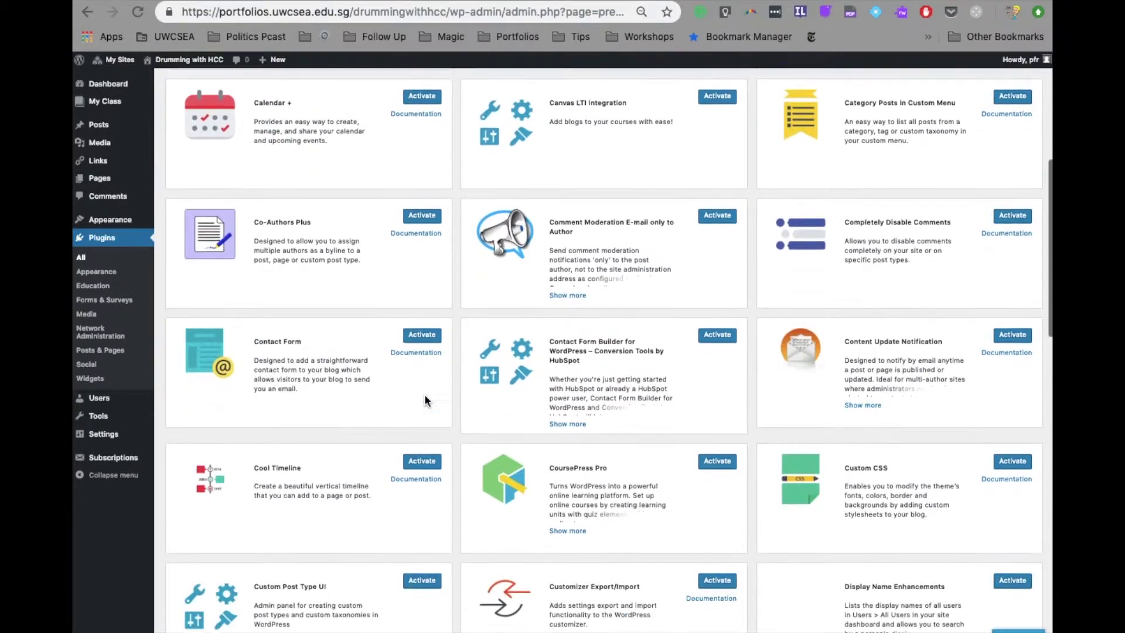
scroll(425, 397, down, 4)
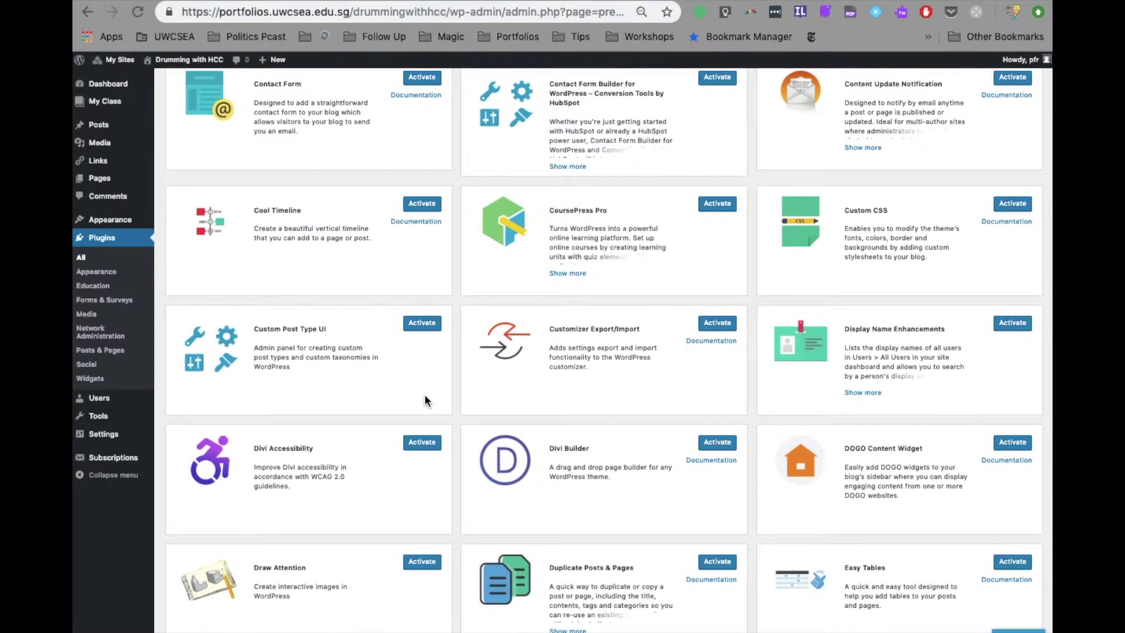
scroll(425, 400, up, 10)
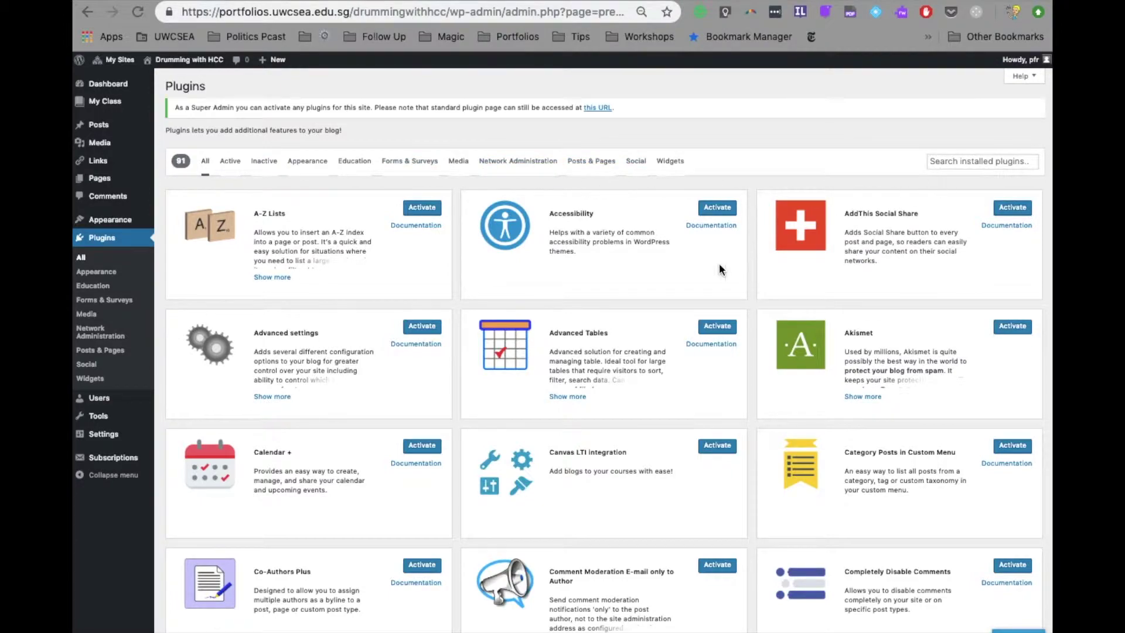
scroll(752, 359, down, 10)
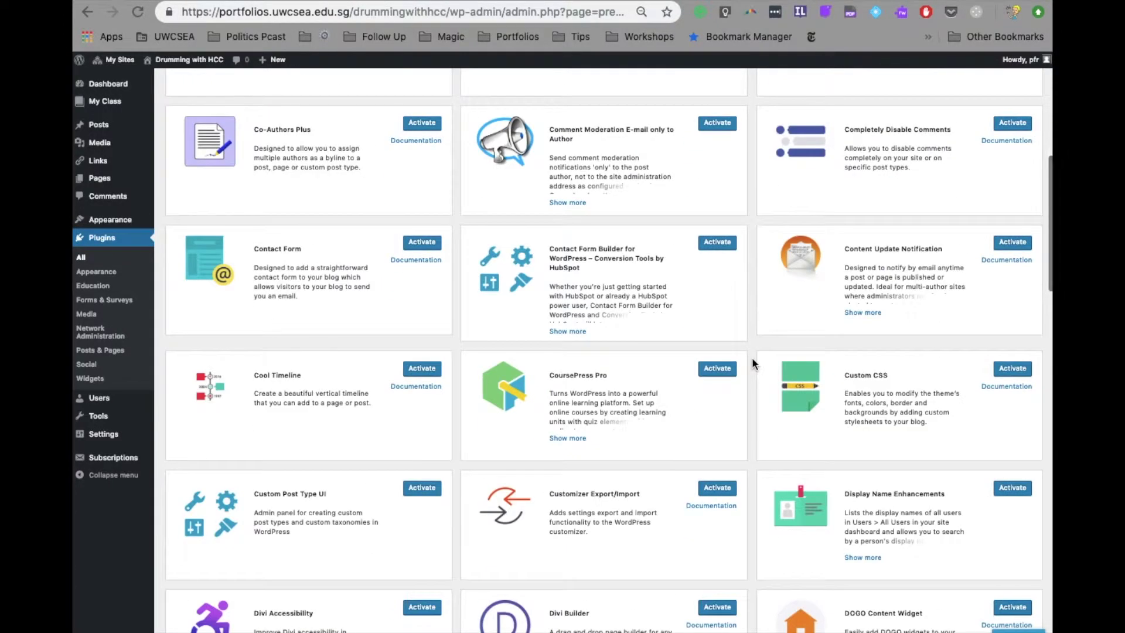
click(714, 453)
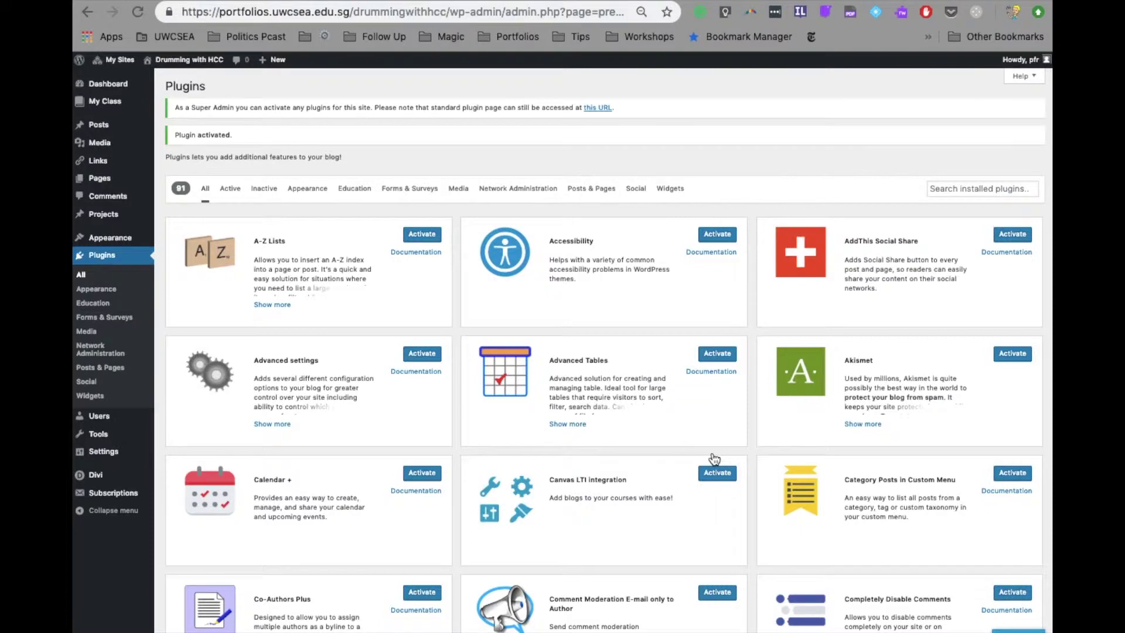
- Open Landing Page for editing and switch it to the Divi Builder
mouse_move(108, 179)
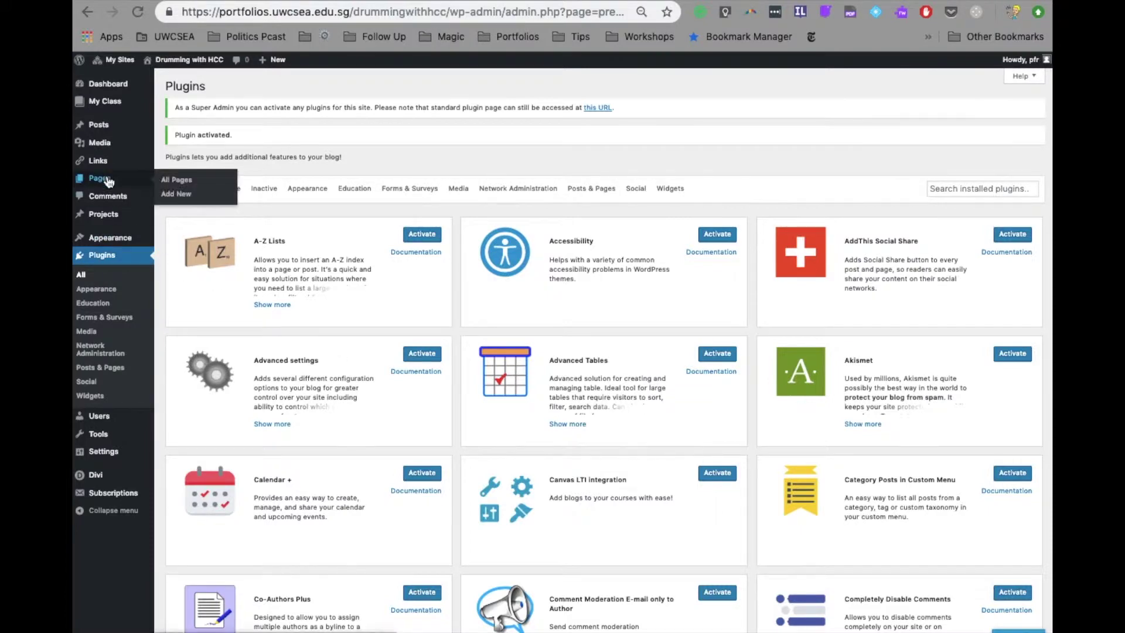
click(175, 181)
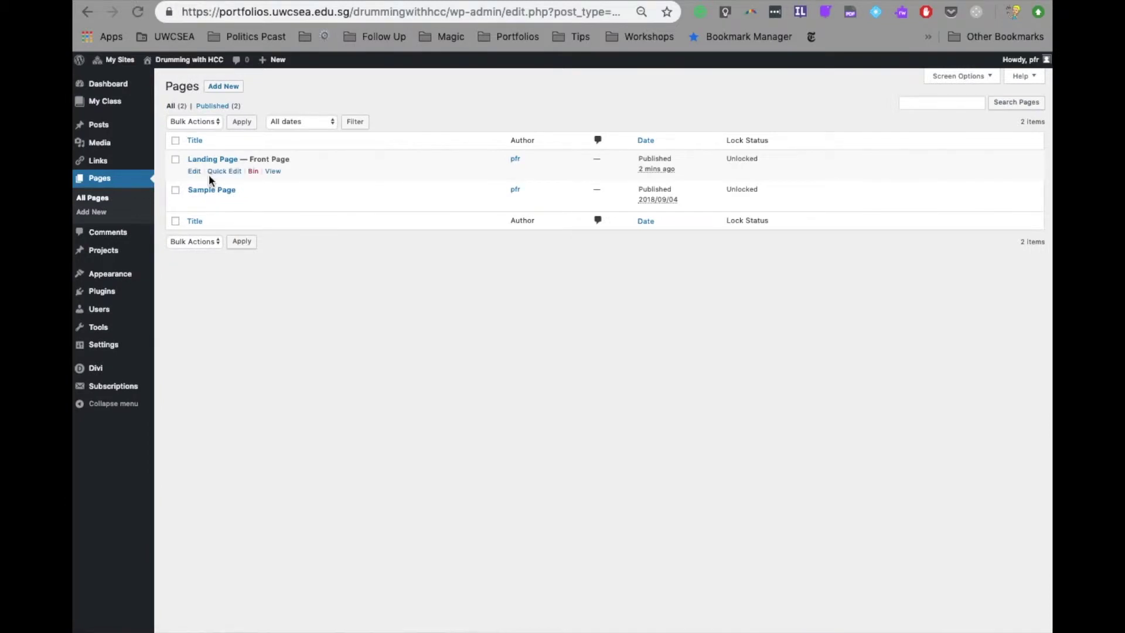
click(195, 171)
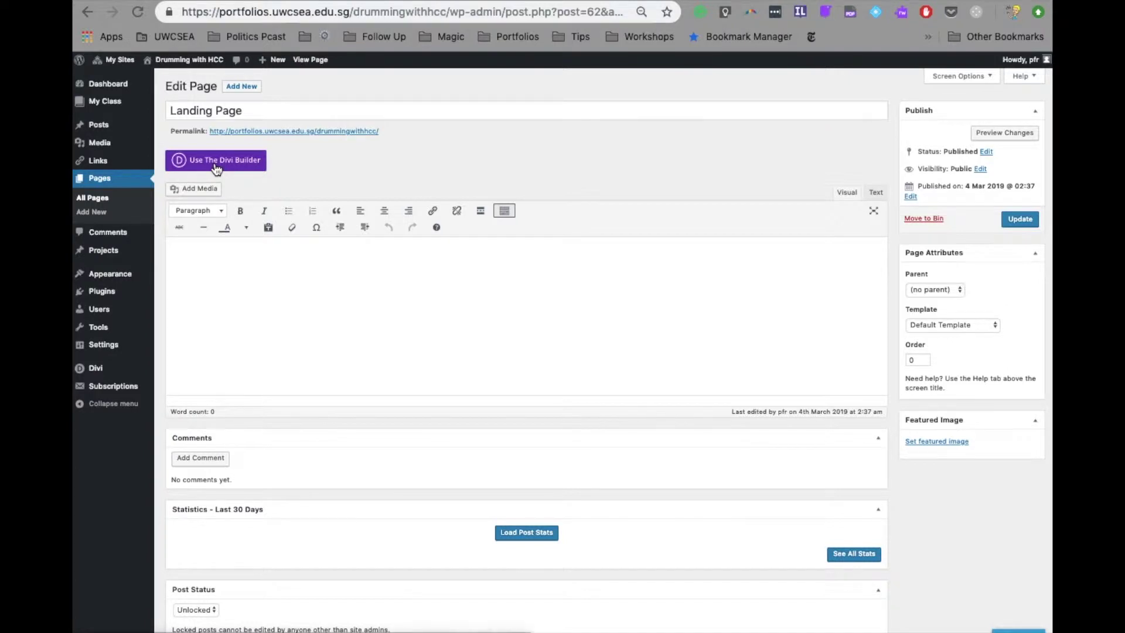
click(217, 168)
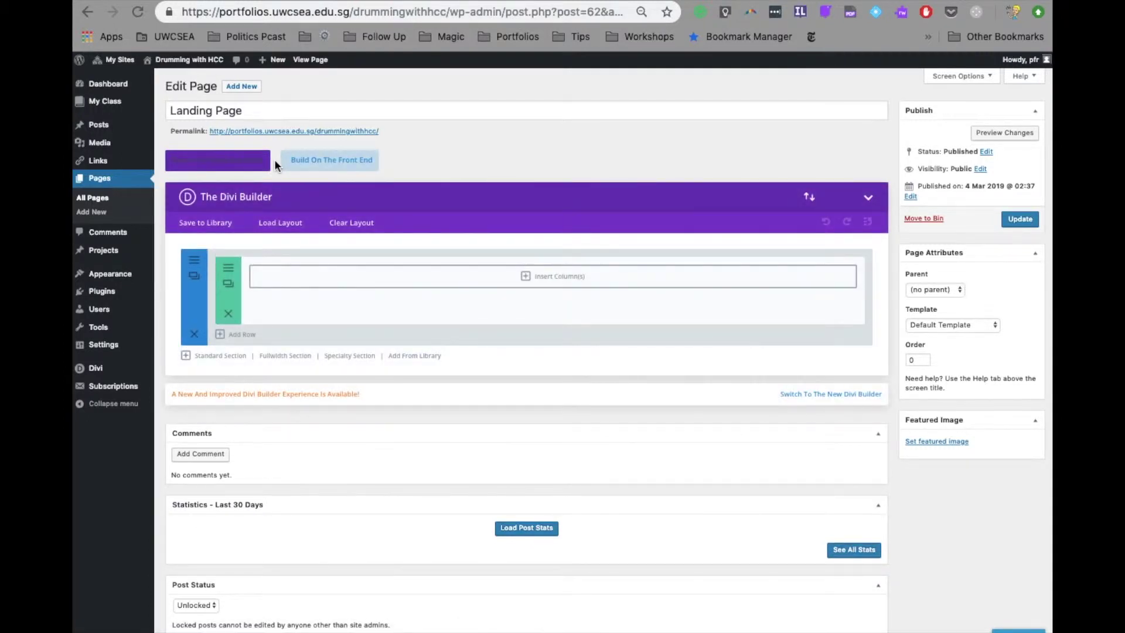
- Load the Landing layout from the premade Butcher layout pack into the page
click(275, 223)
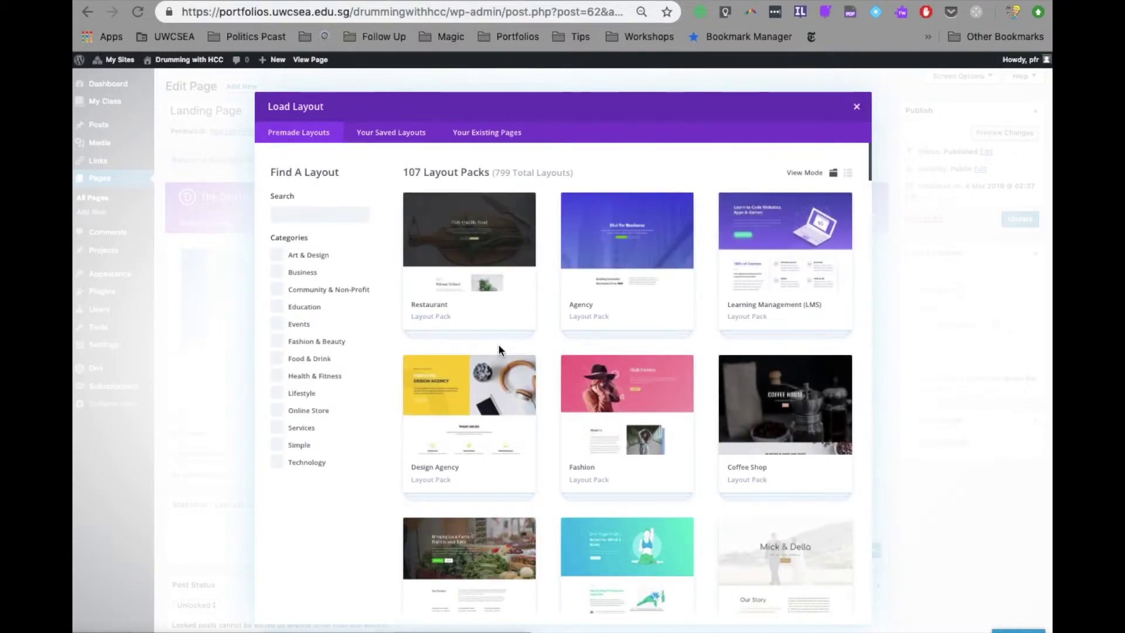
scroll(498, 347, down, 20)
scroll(499, 350, down, 20)
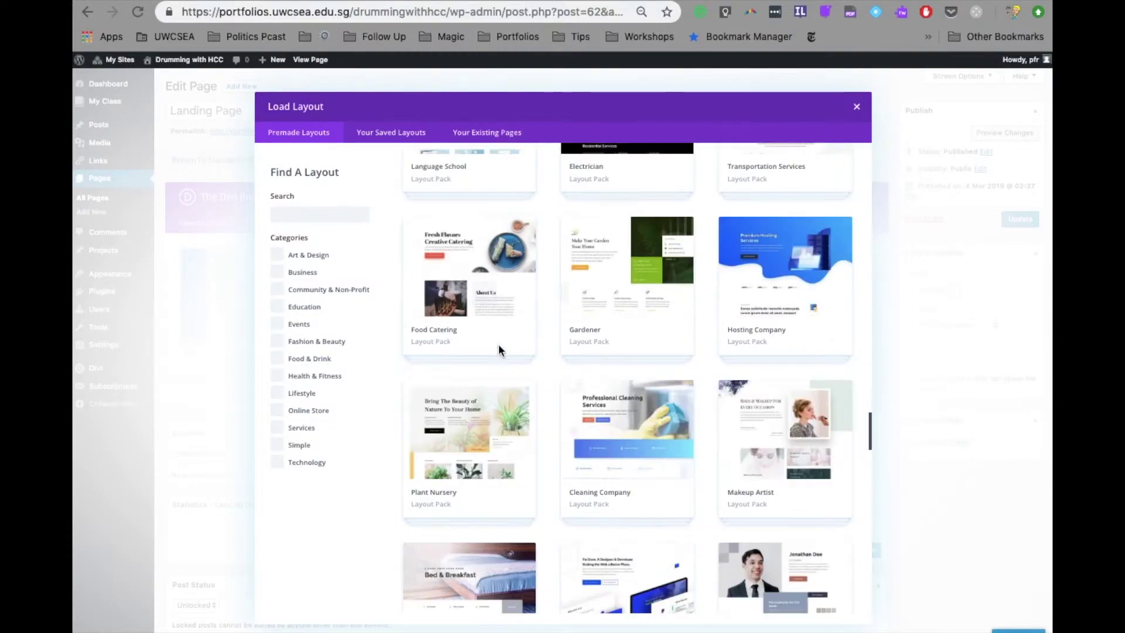
scroll(498, 351, down, 5)
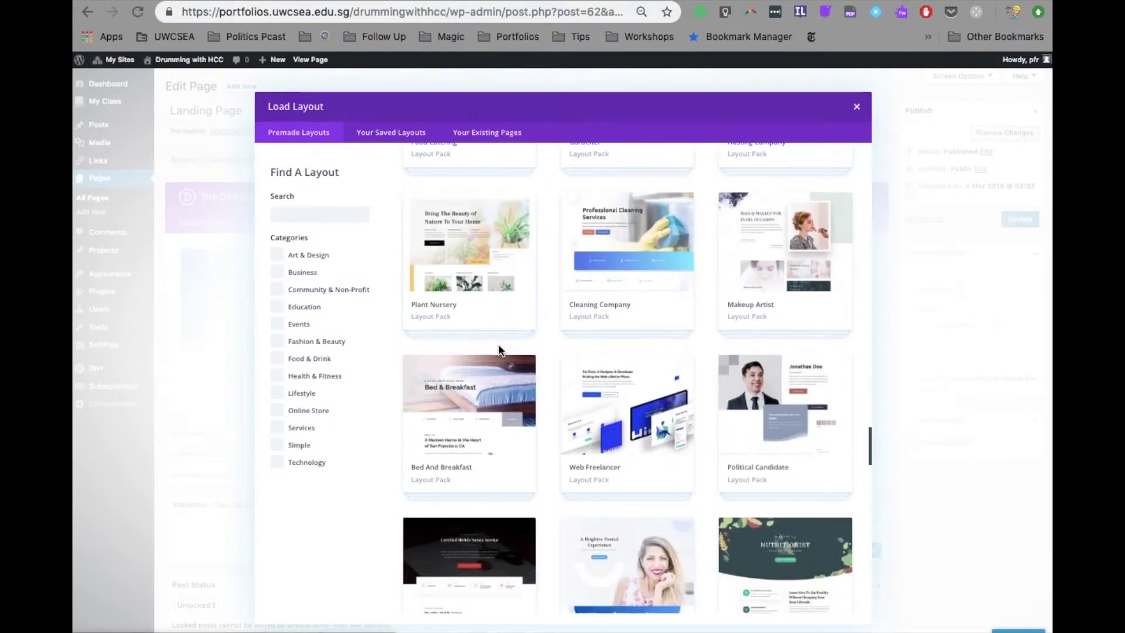
scroll(499, 349, down, 12)
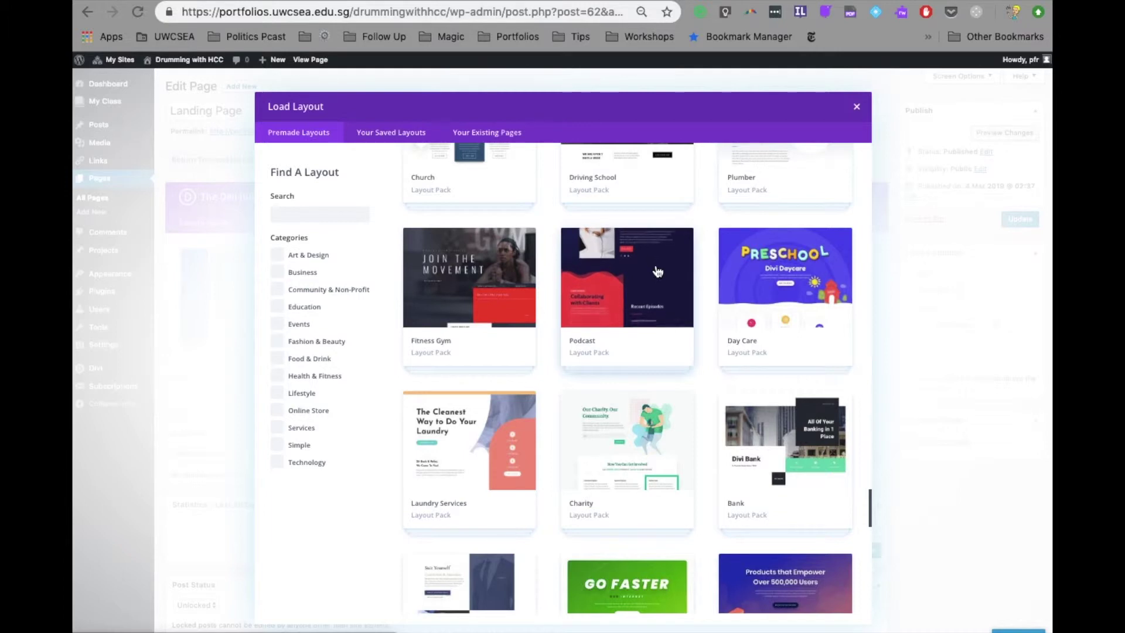
scroll(697, 380, down, 3)
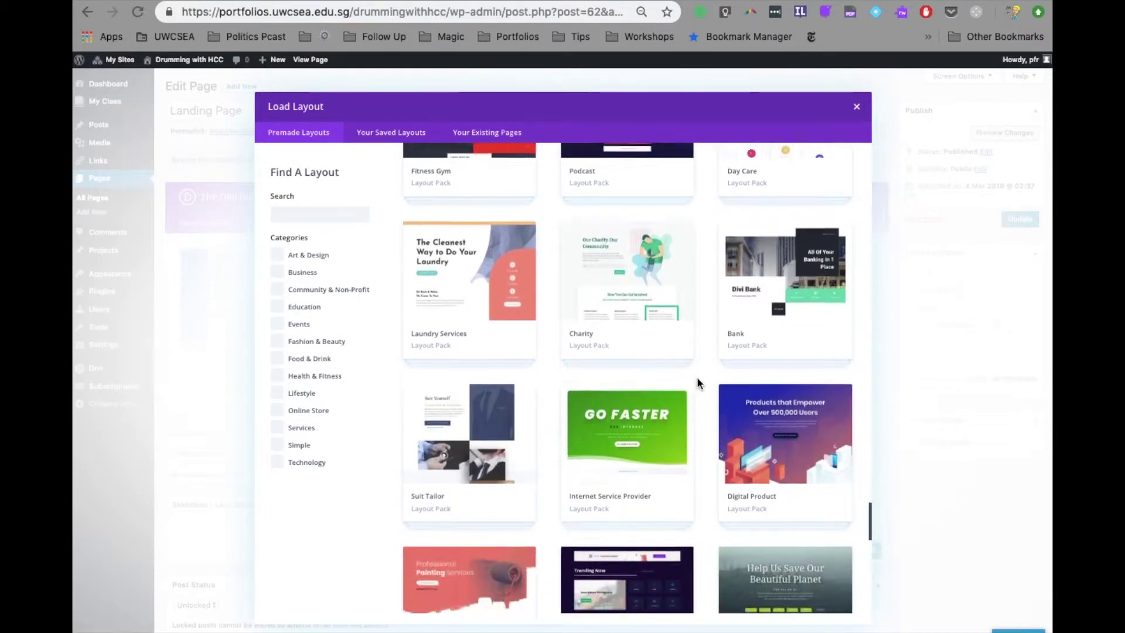
scroll(697, 383, down, 3)
scroll(697, 383, down, 2)
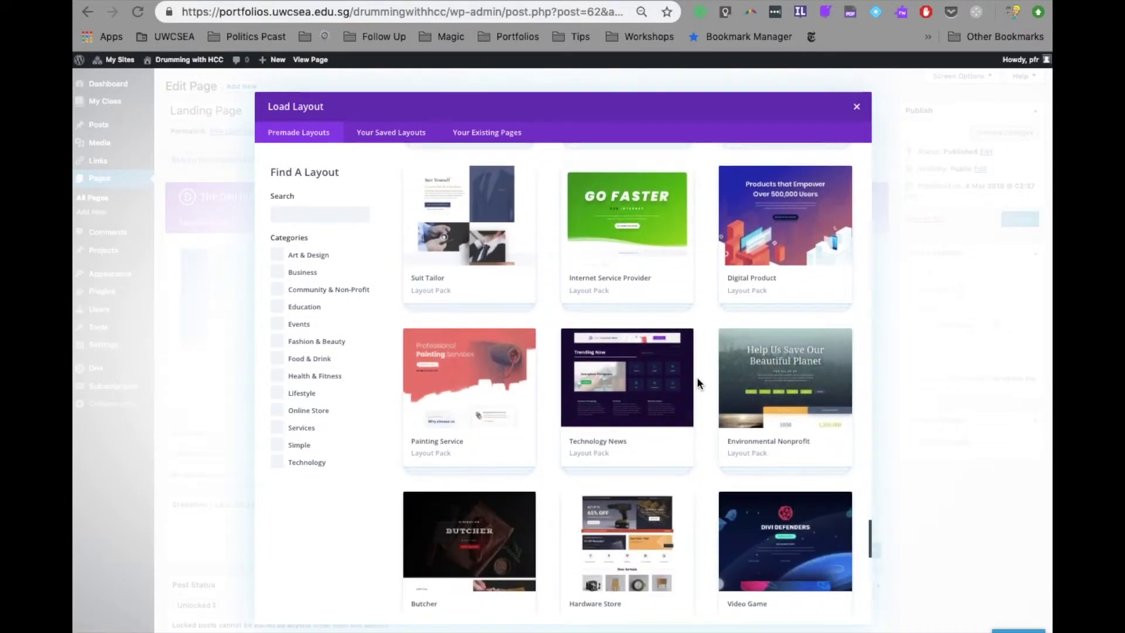
scroll(697, 384, down, 2)
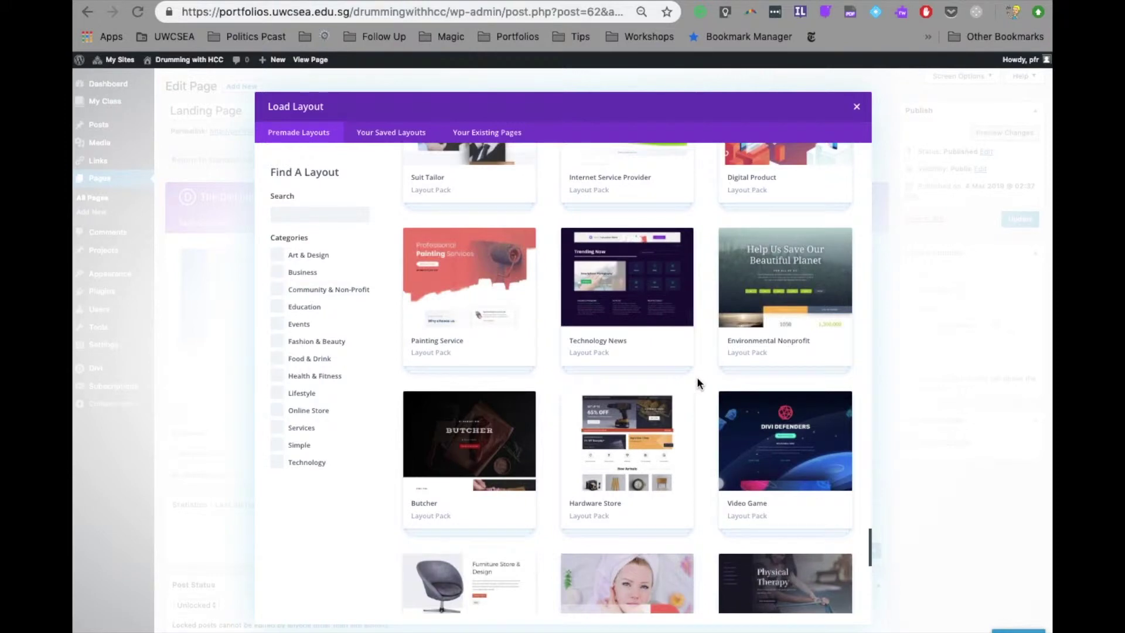
click(455, 453)
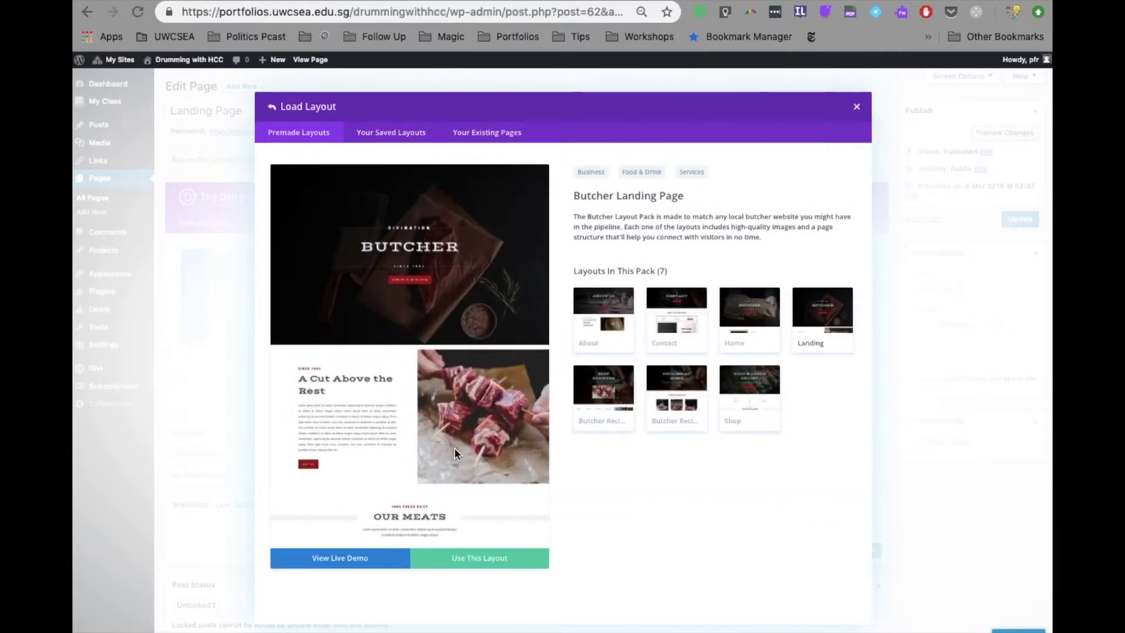
click(474, 561)
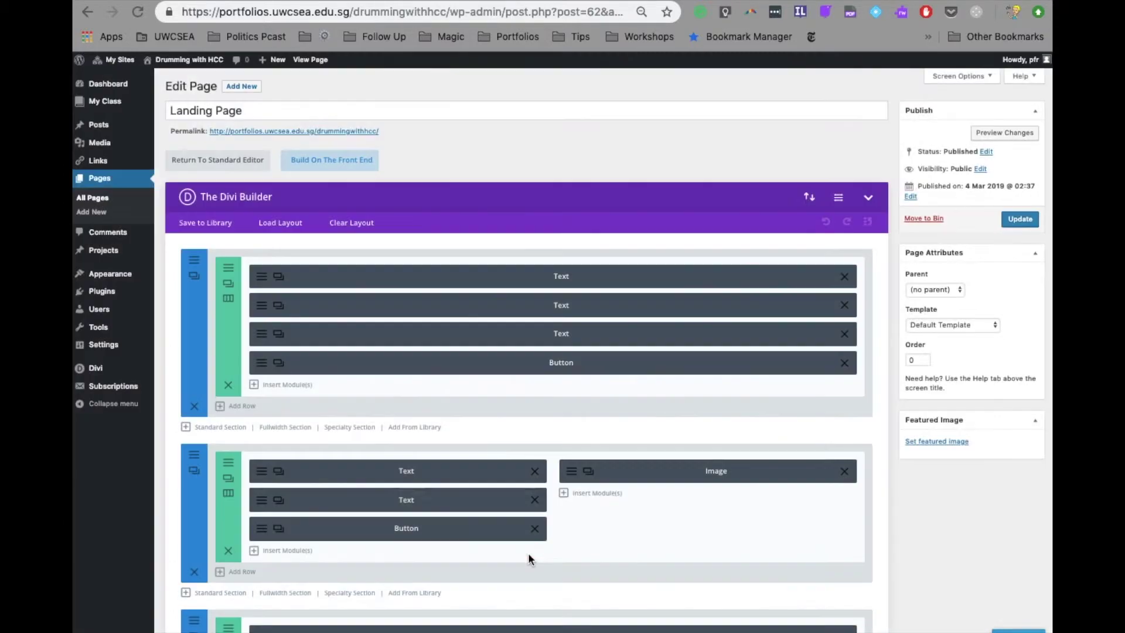
scroll(528, 553, down, 9)
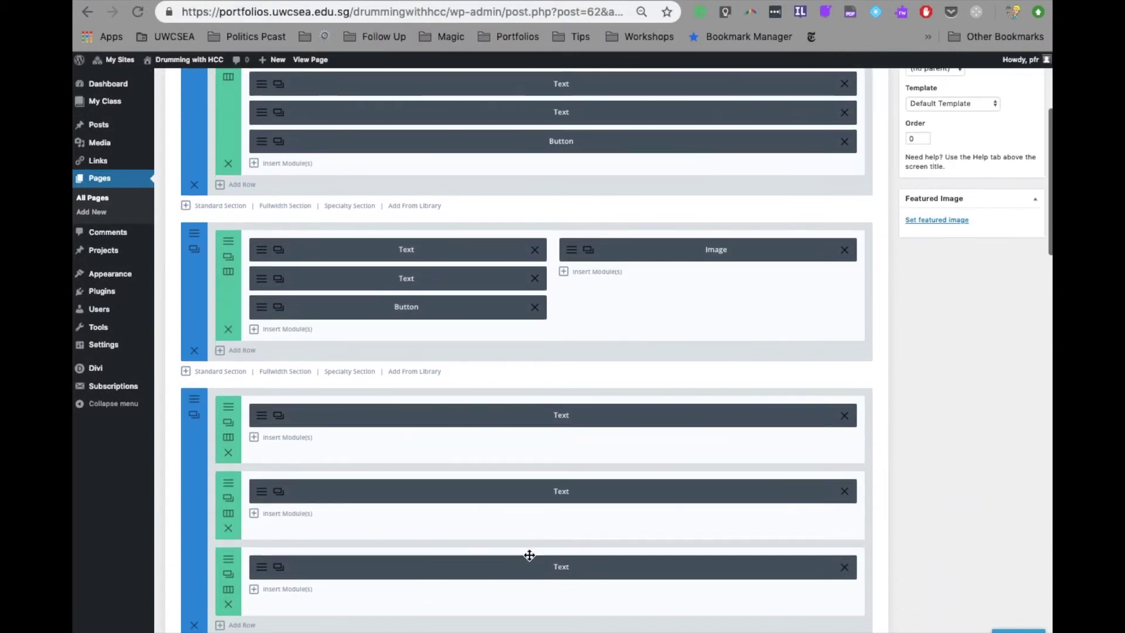
- Preview Landing Page and examine how the Butcher layout displays beside the sidebar, then return to the page editor
scroll(529, 555, down, 17)
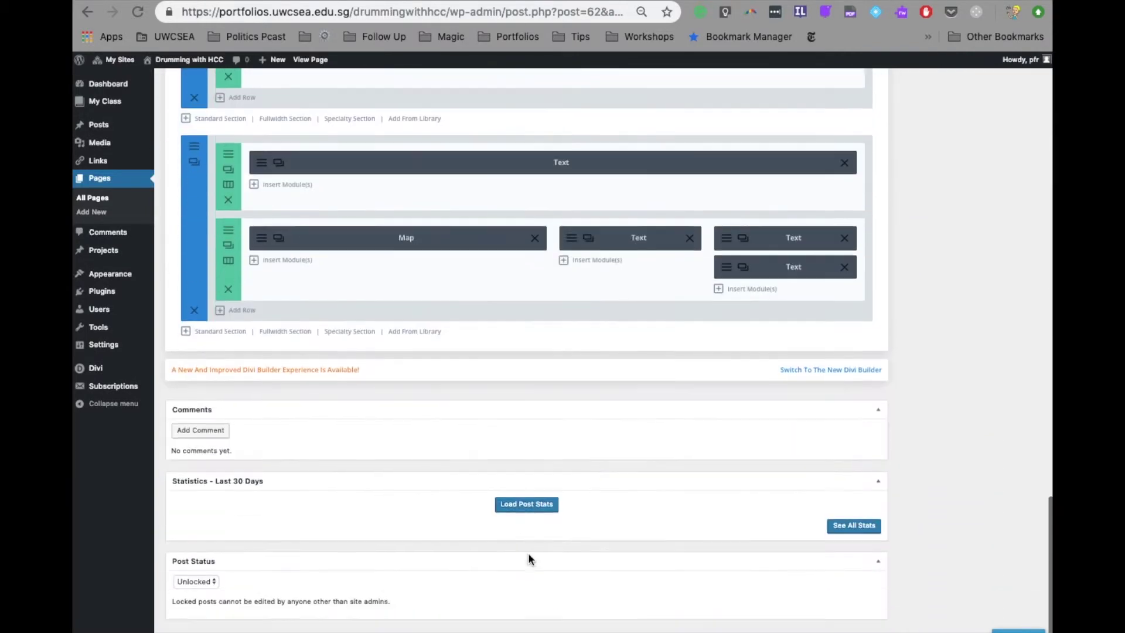
scroll(529, 554, up, 20)
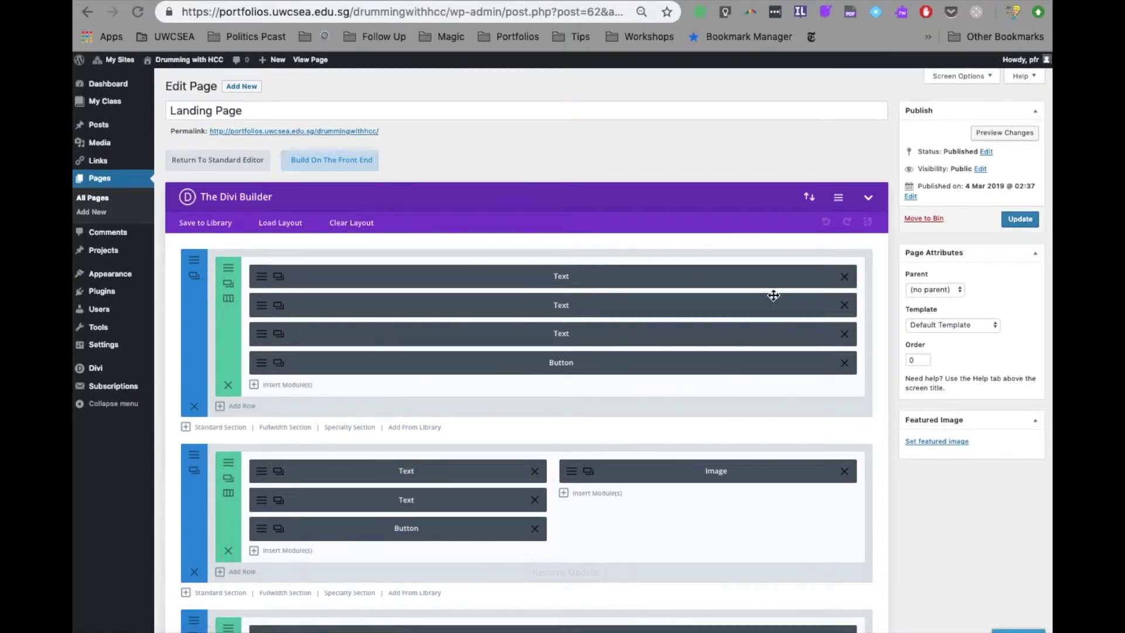
click(990, 138)
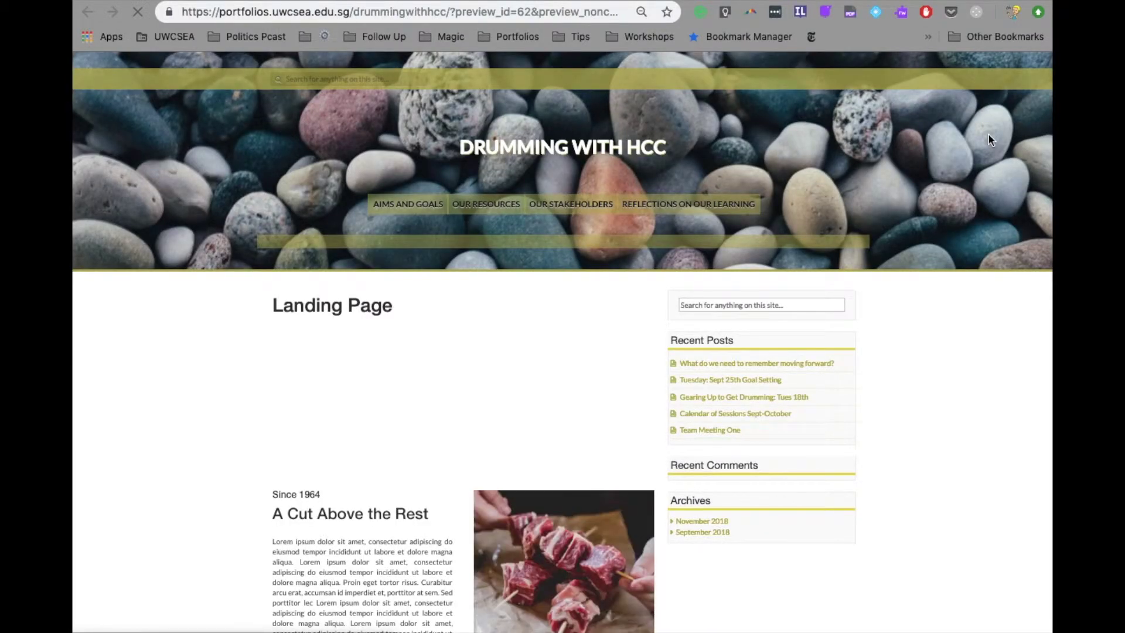
scroll(515, 333, down, 5)
scroll(515, 339, down, 10)
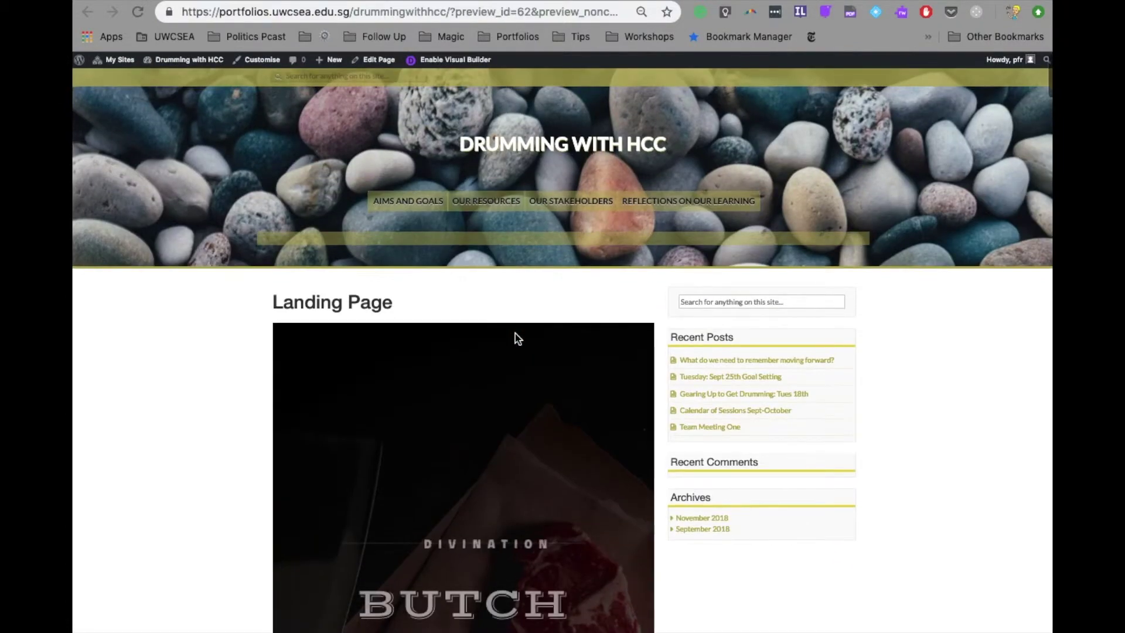
scroll(515, 333, down, 2)
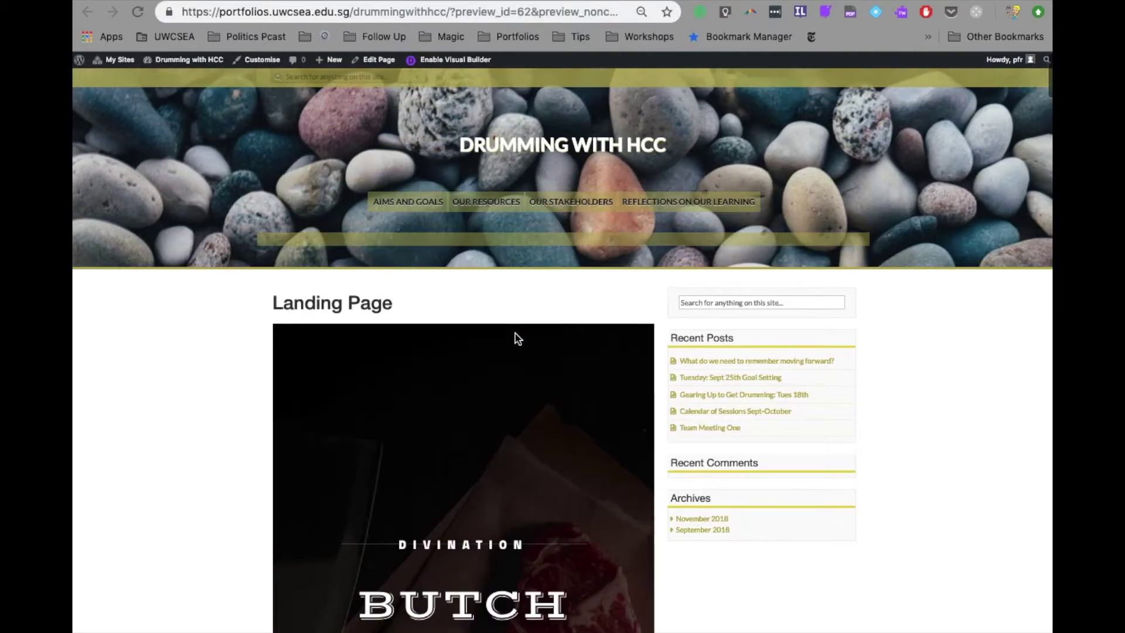
scroll(515, 334, down, 10)
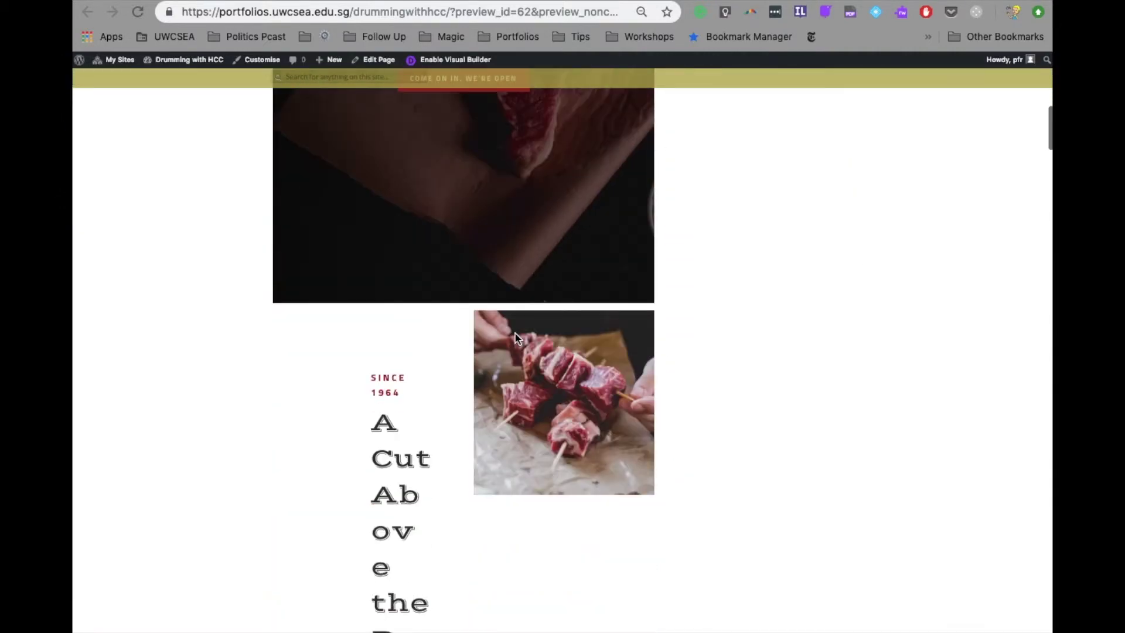
scroll(515, 338, down, 2)
scroll(403, 418, down, 15)
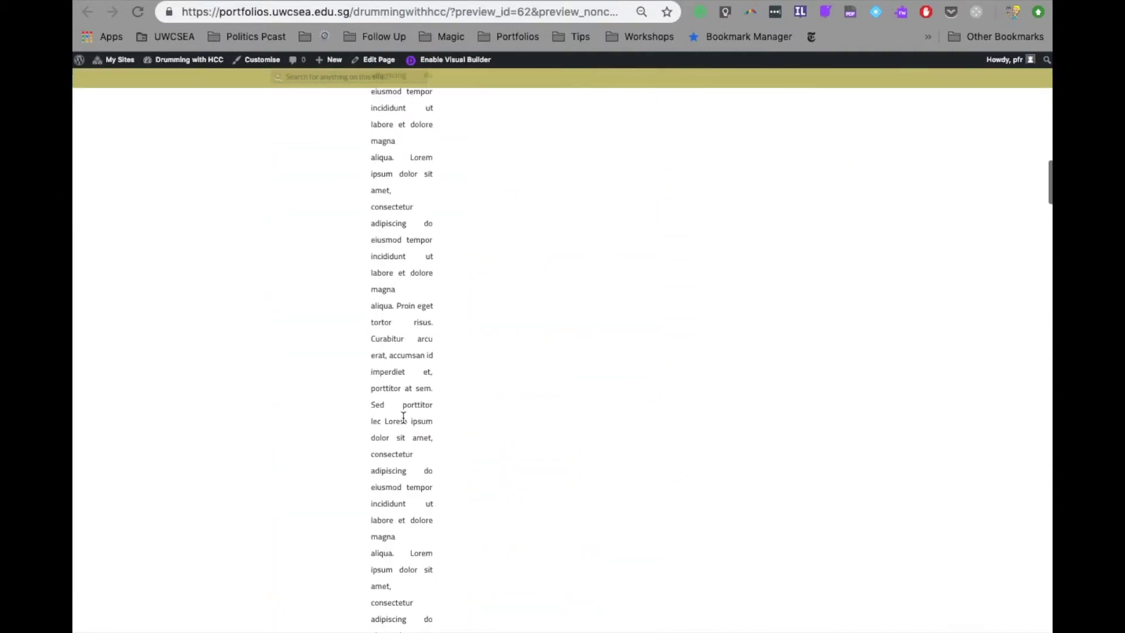
scroll(402, 417, up, 20)
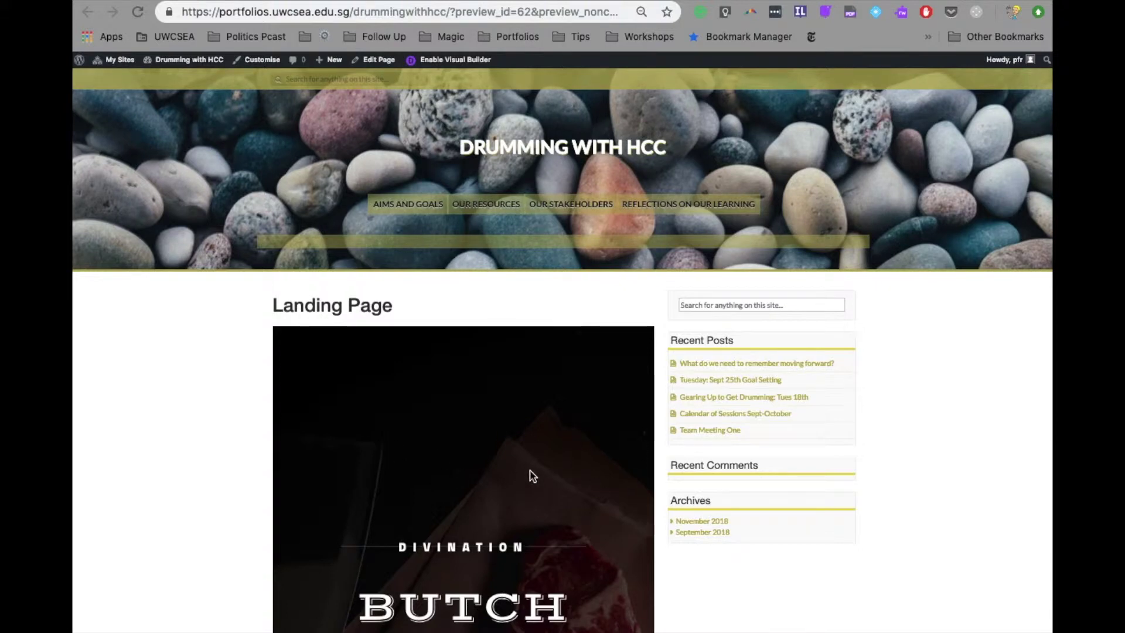
scroll(530, 470, down, 4)
scroll(530, 476, up, 4)
click(271, 1)
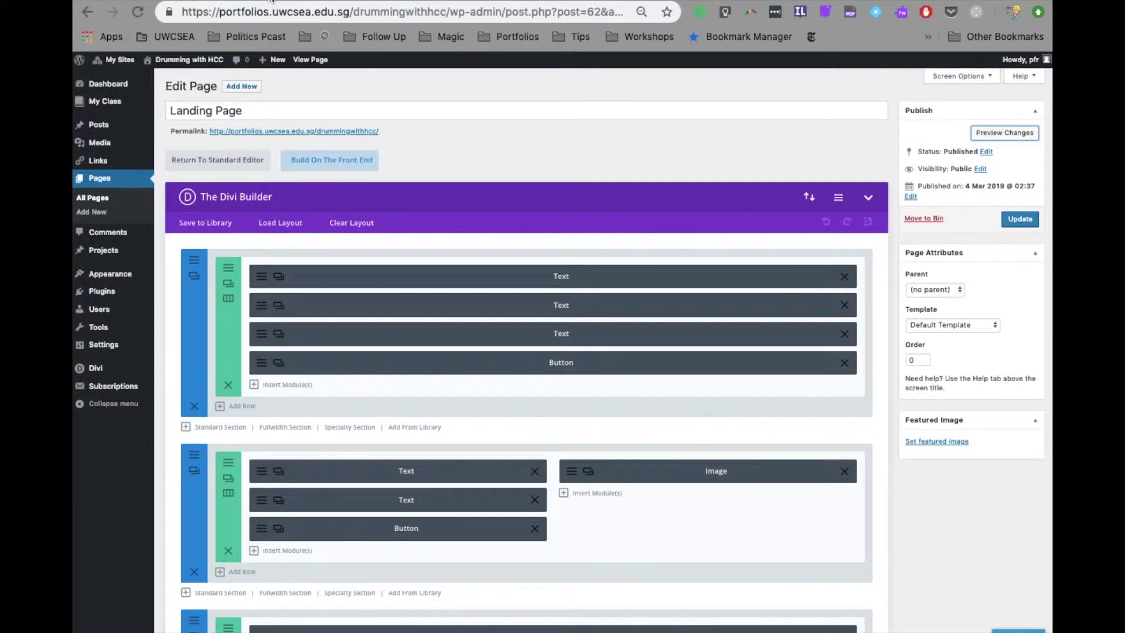
- Leave the page without saving and delete the Search, Recent Posts, Archives and Recent Comments widgets from the Sidebar
mouse_move(109, 274)
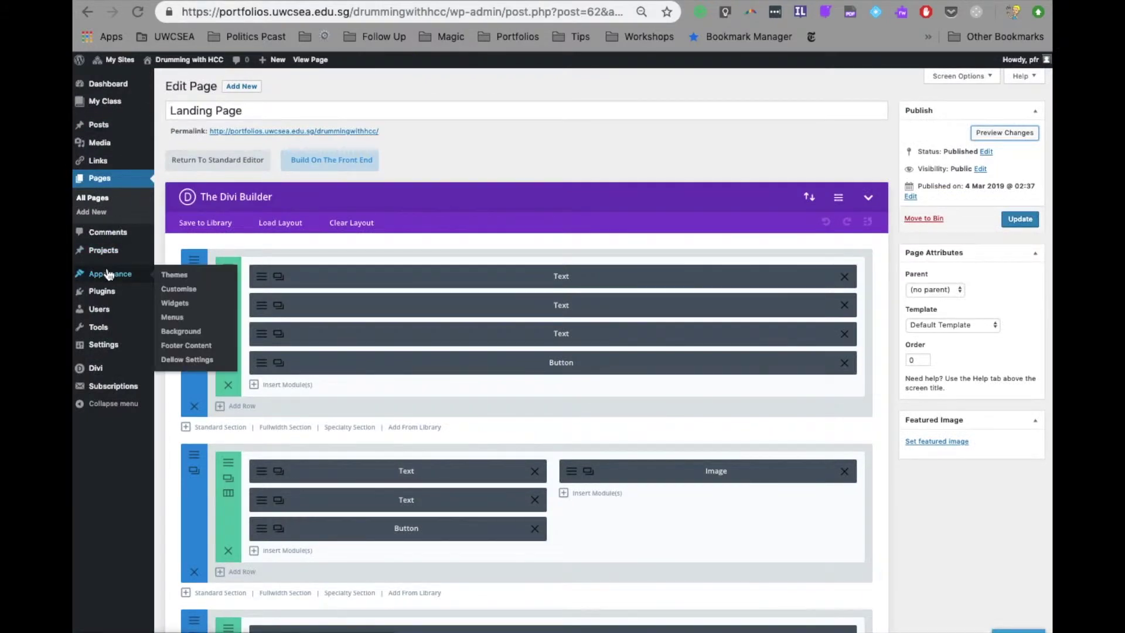
click(176, 305)
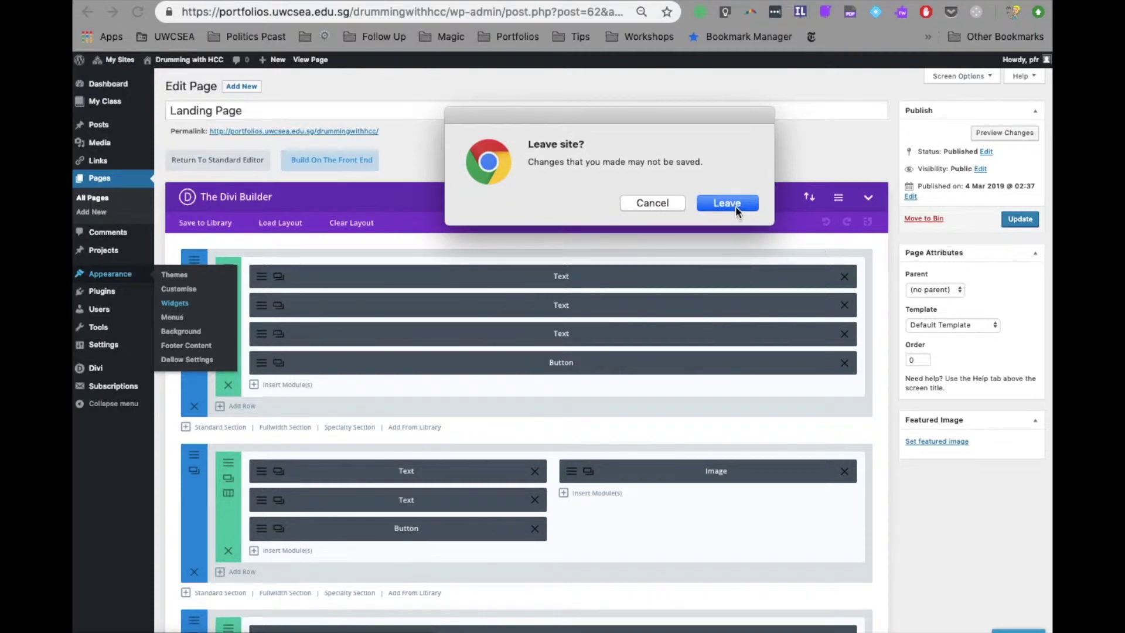
click(726, 202)
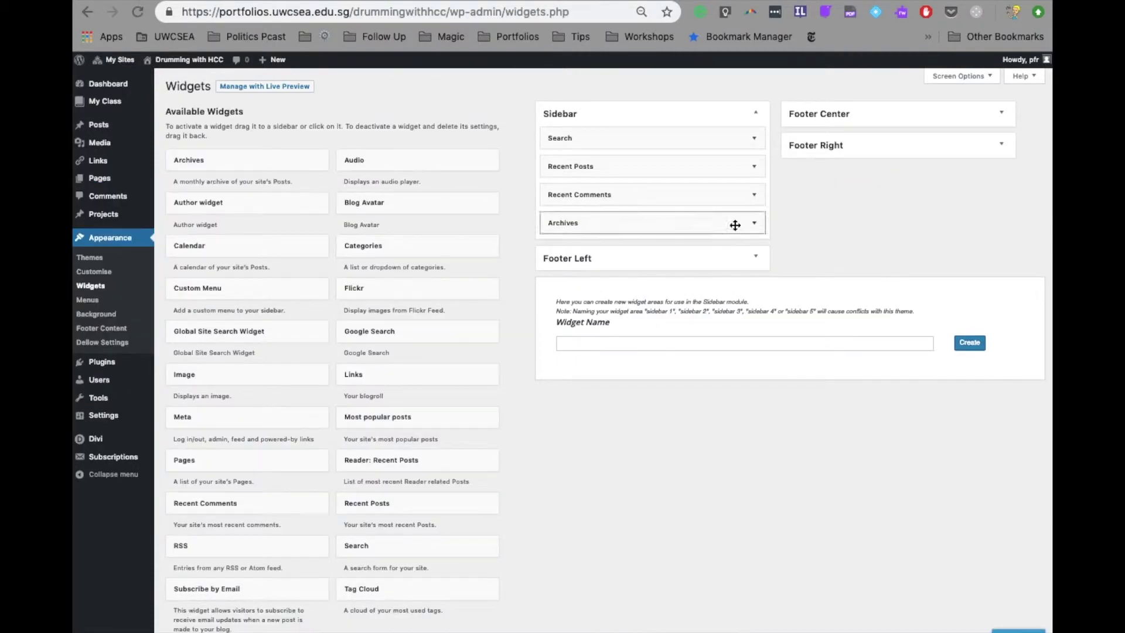
click(755, 141)
click(557, 192)
click(754, 139)
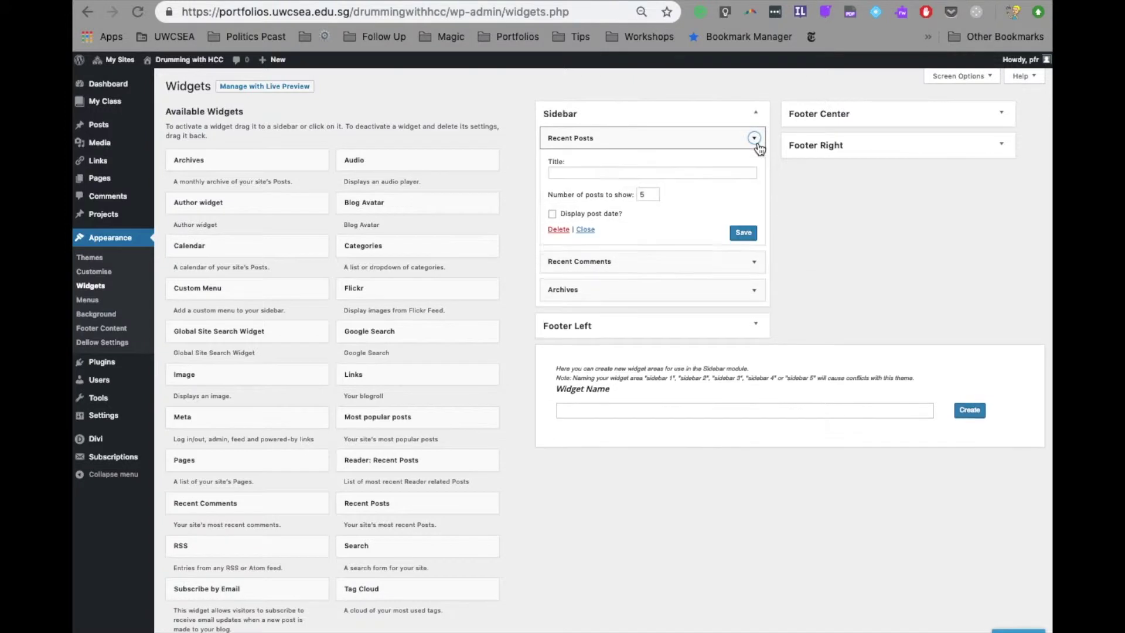
click(562, 229)
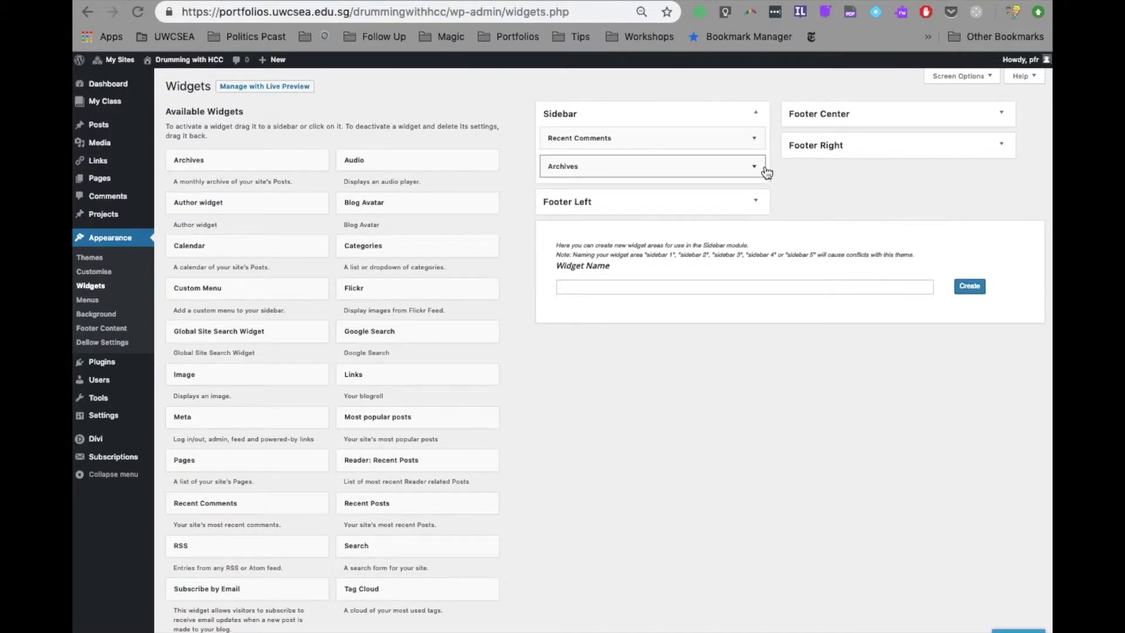
click(756, 168)
click(558, 245)
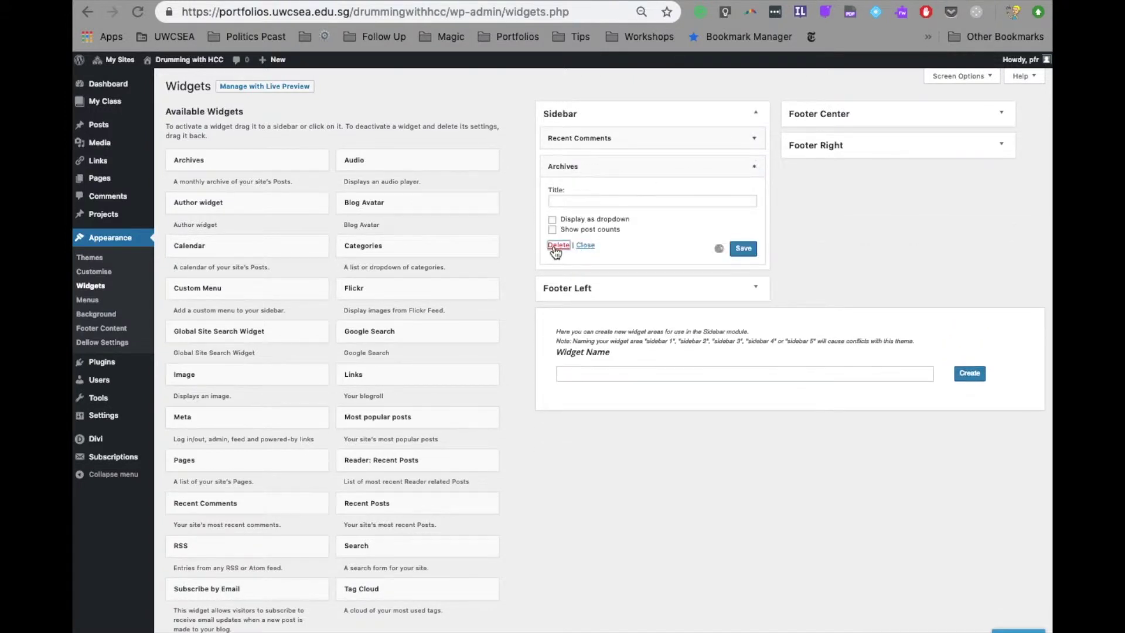
click(753, 144)
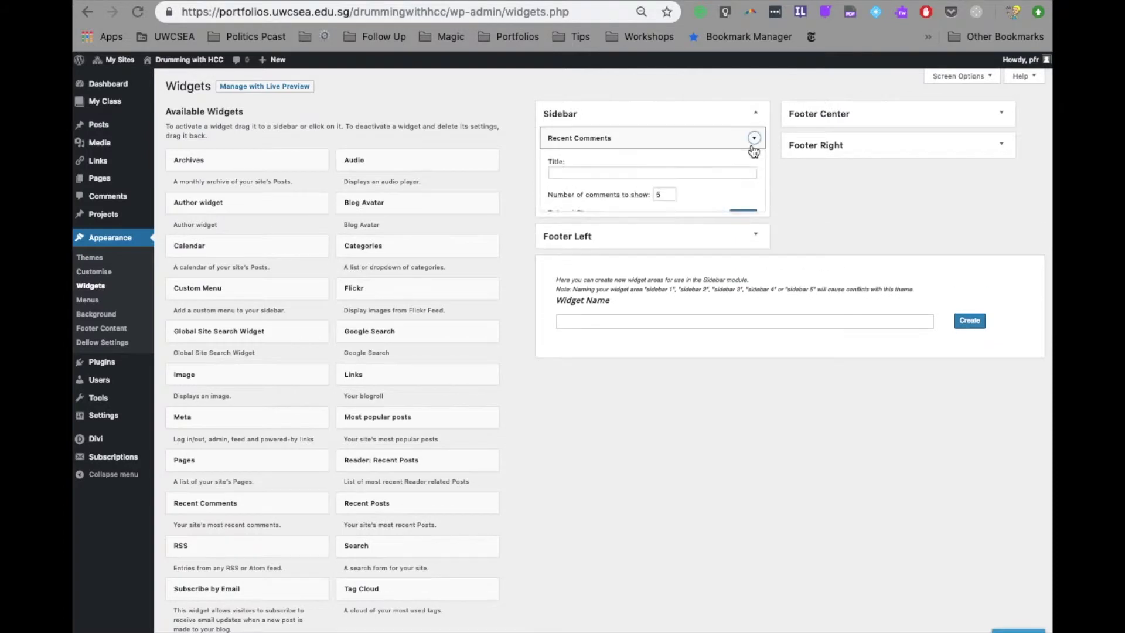
click(558, 213)
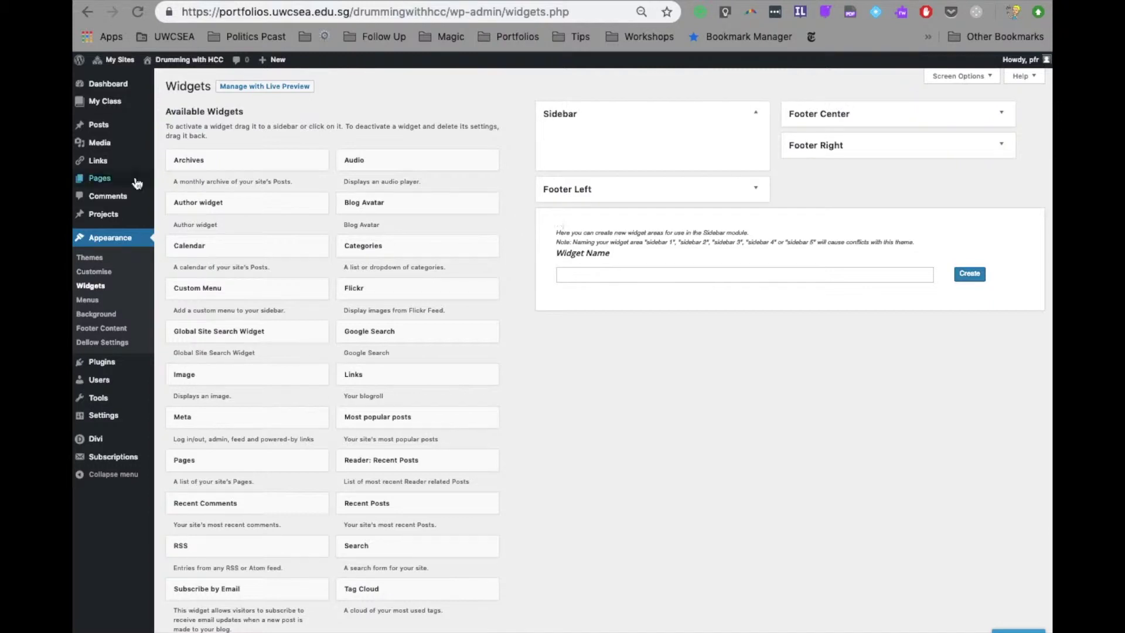
- Reopen Landing Page for editing from the list of all pages
mouse_move(117, 179)
click(180, 180)
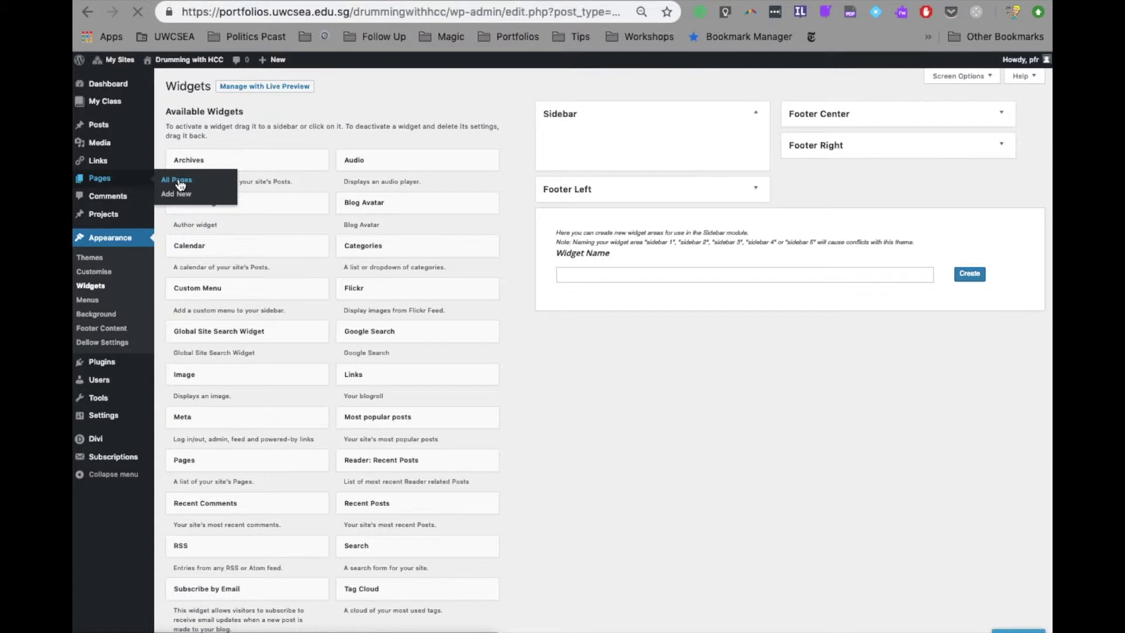
mouse_move(196, 176)
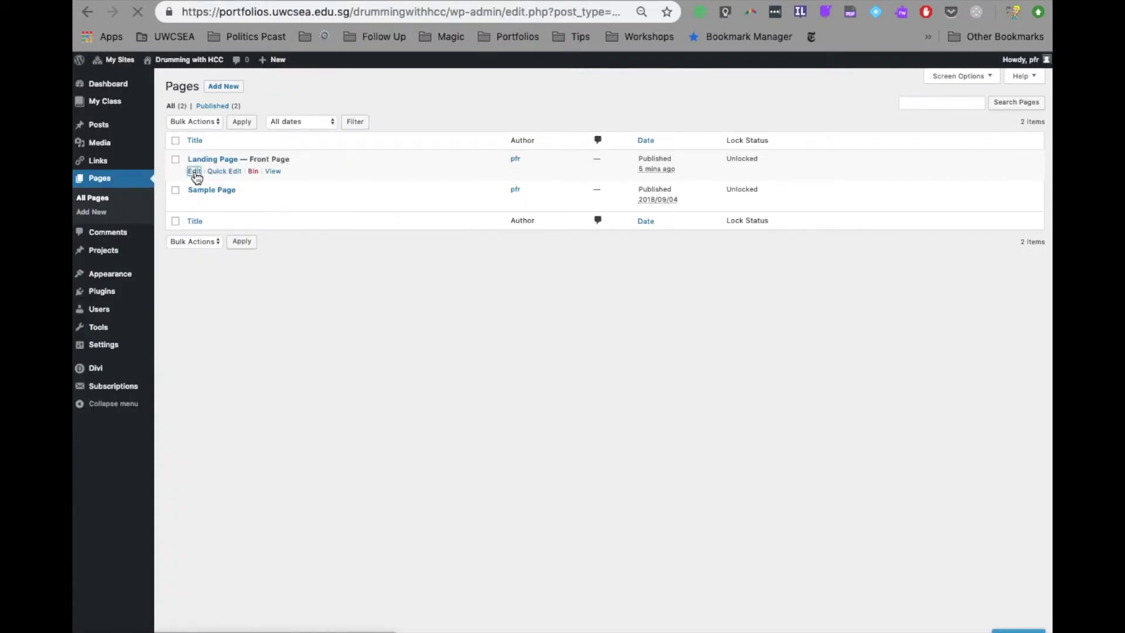
click(195, 172)
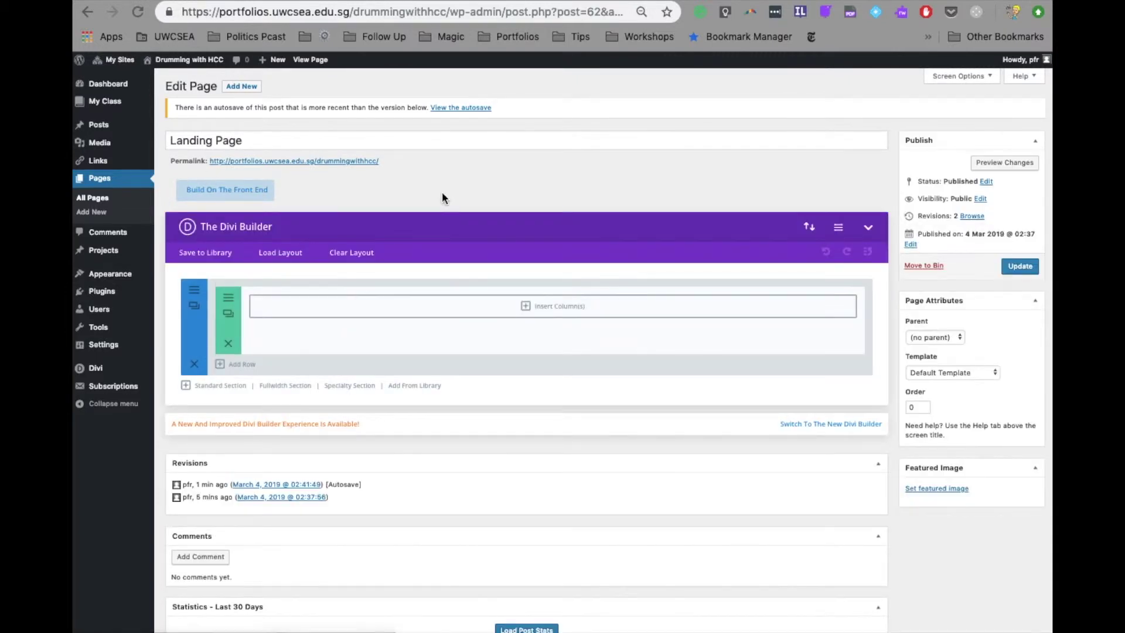
- Load the Landing layout from the premade Yoga Studio layout pack into the page
click(294, 253)
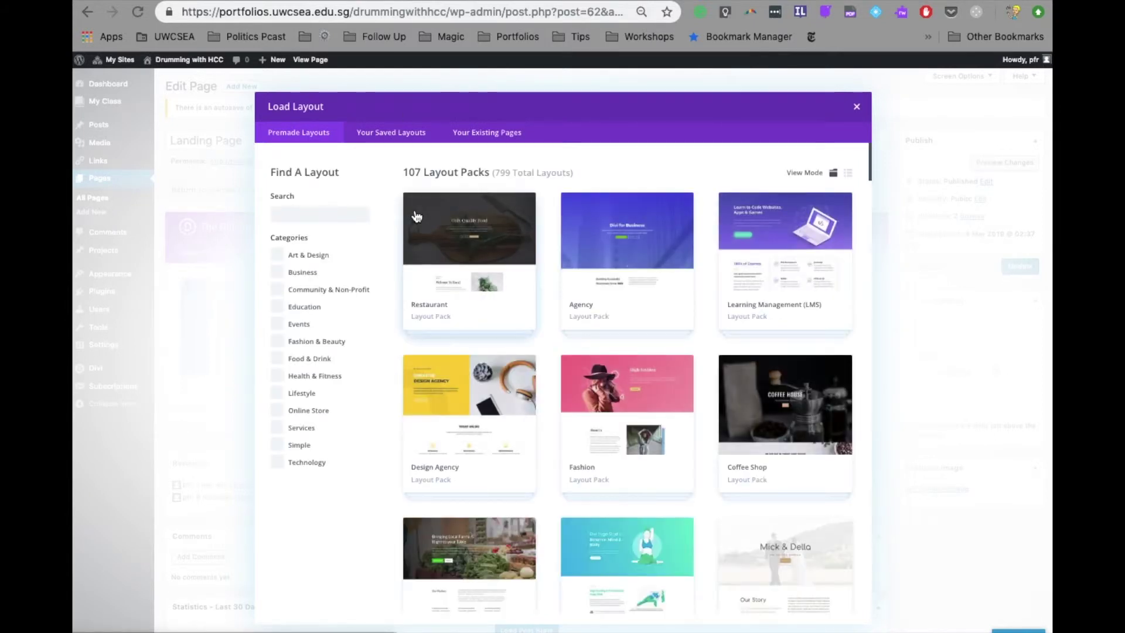
scroll(528, 313, down, 5)
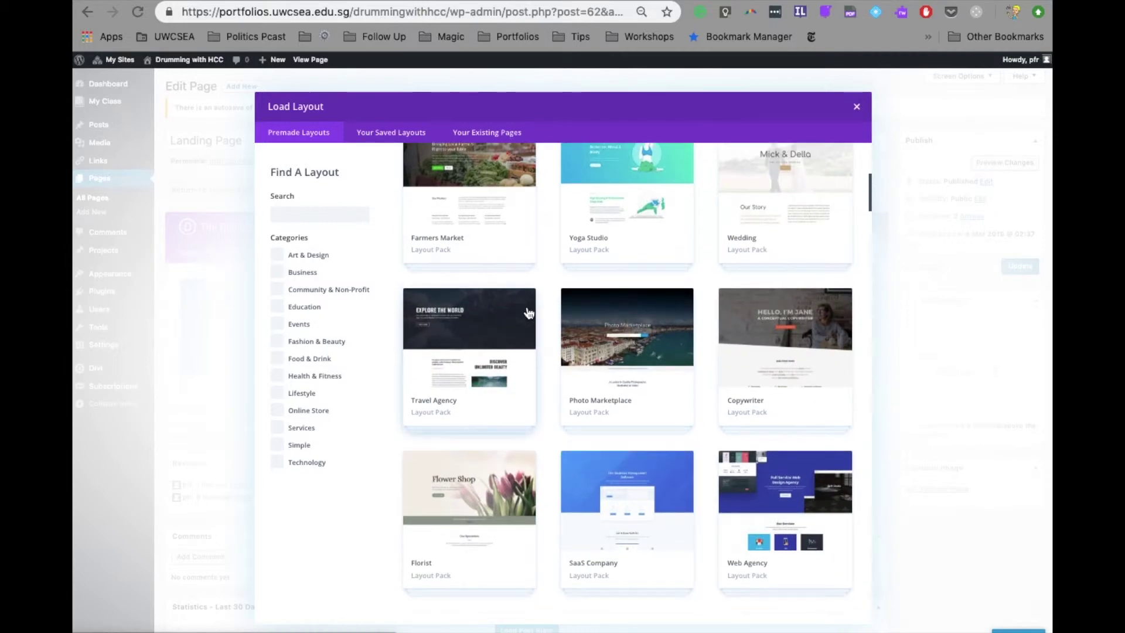
scroll(528, 314, up, 1)
click(603, 333)
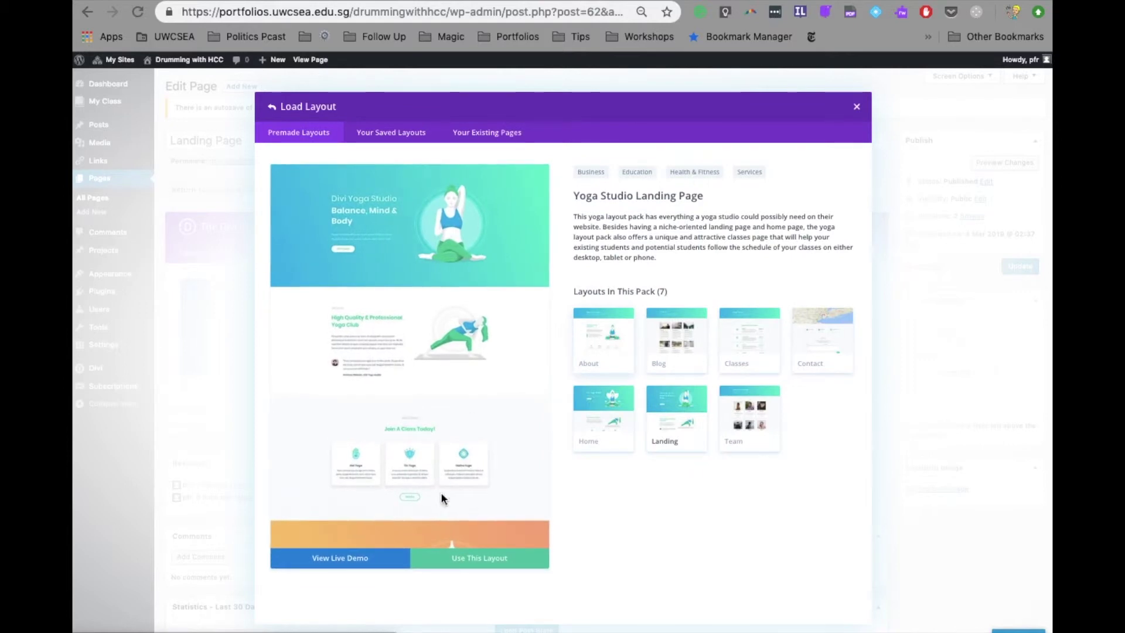
click(485, 559)
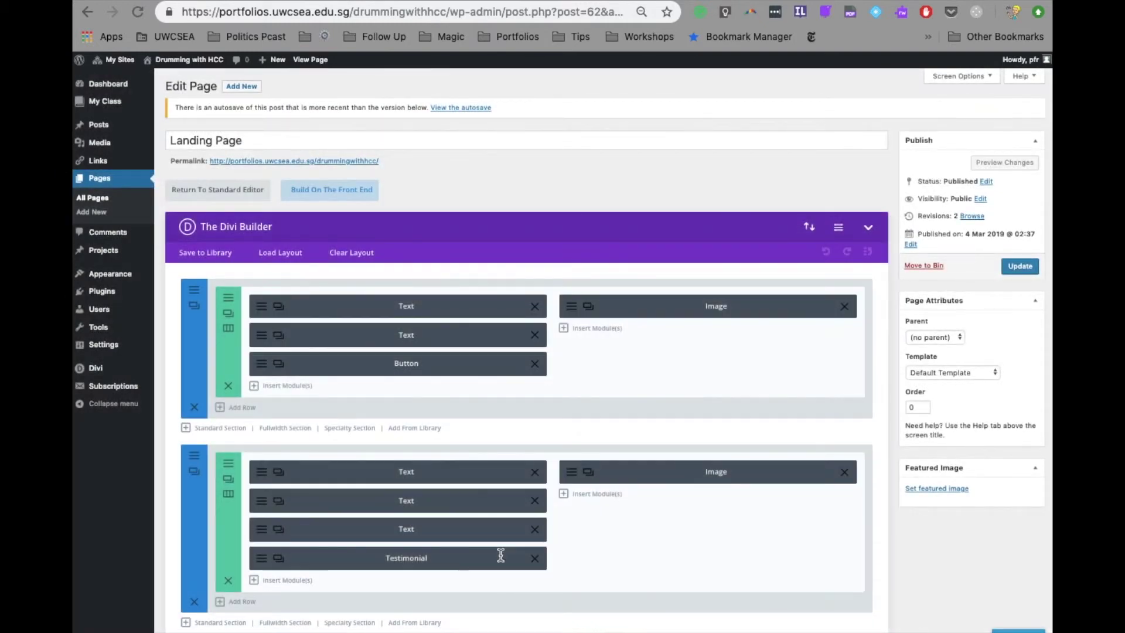
- Preview Landing Page to examine the Yoga Studio layout and sidebar, then return to the editor
click(1022, 164)
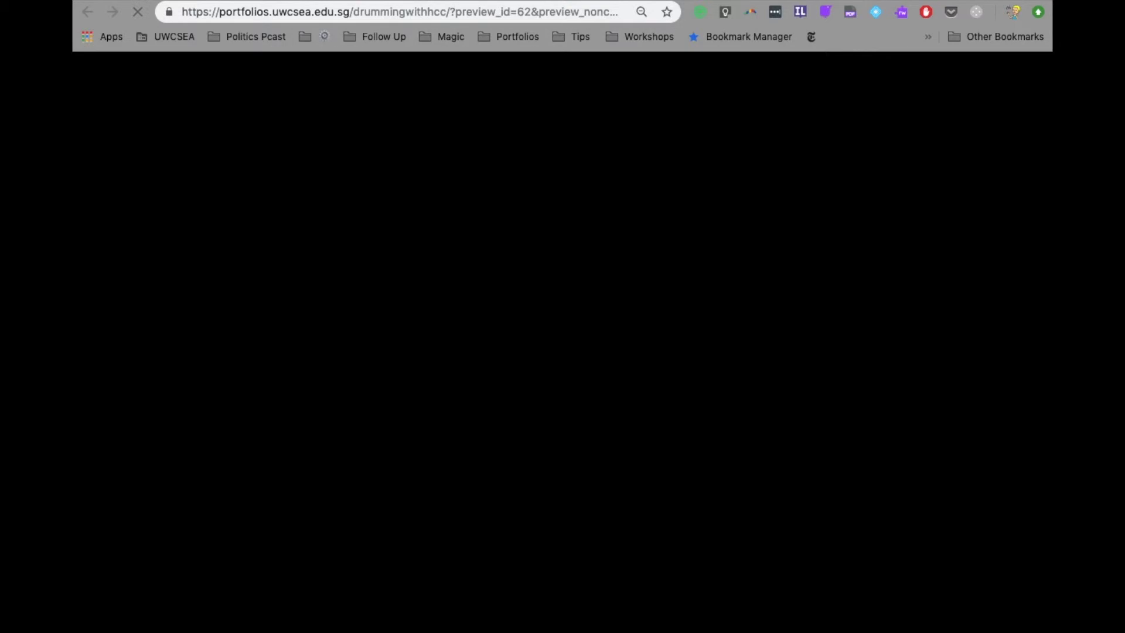
scroll(447, 316, down, 2)
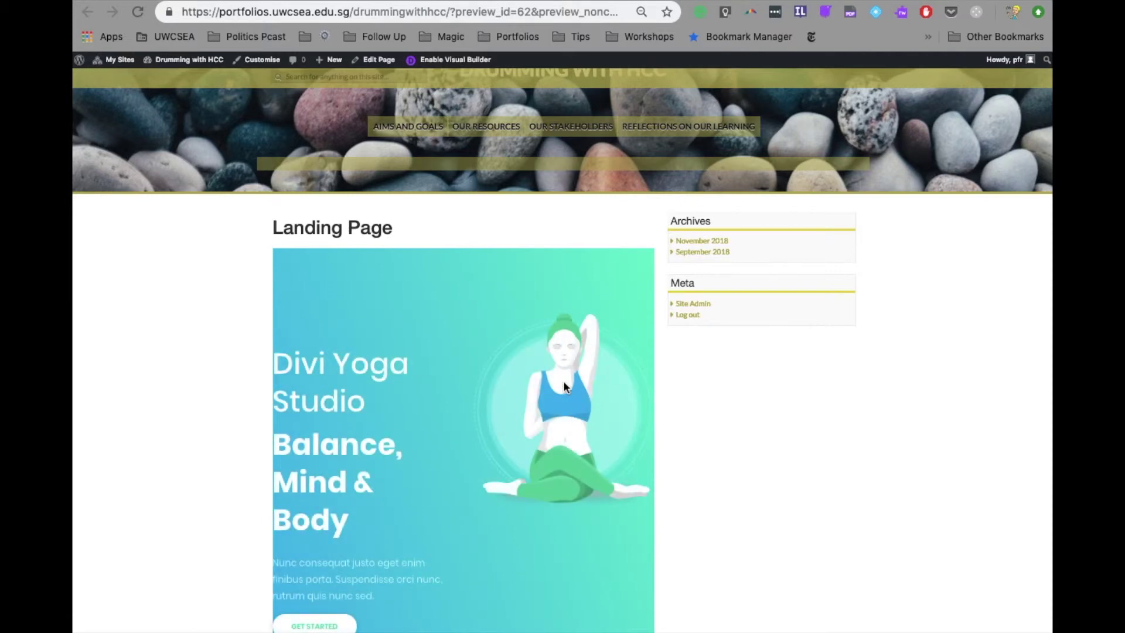
key(super+w)
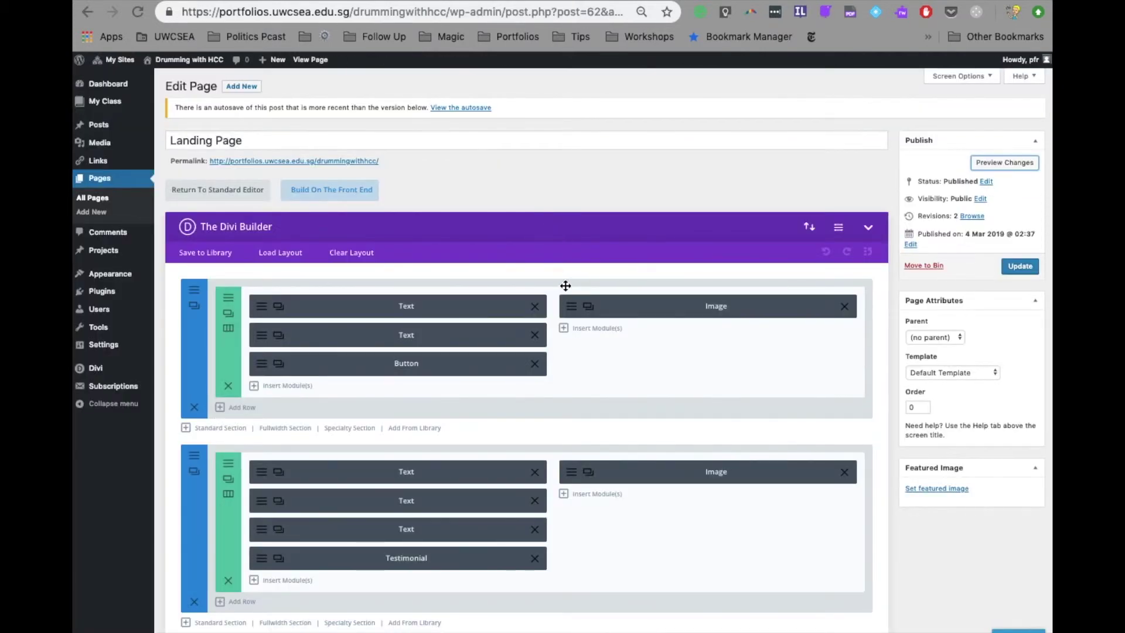
- Open the settings of the Image module in the first section and compare its picture with the page preview
click(574, 313)
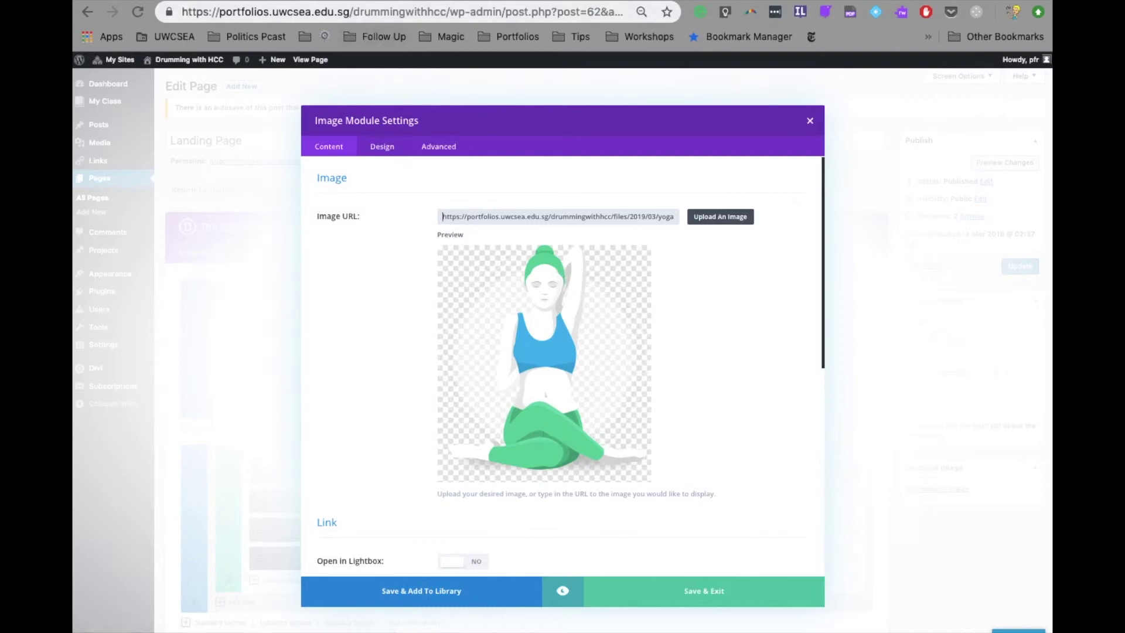
key(ctrl+Tab)
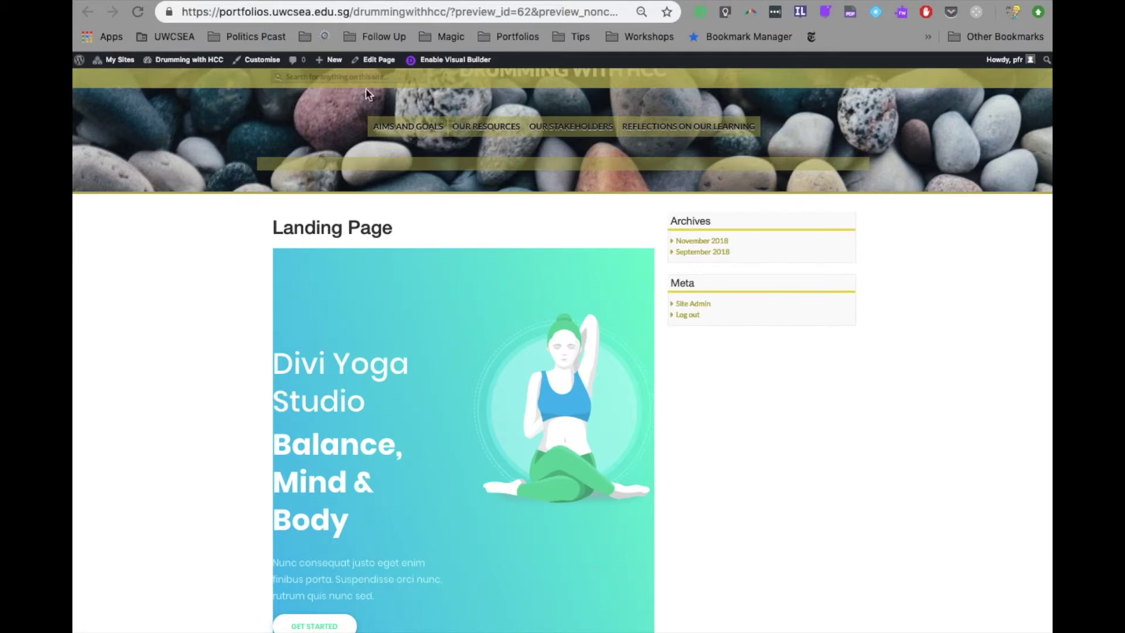
key(ctrl+shift+Tab)
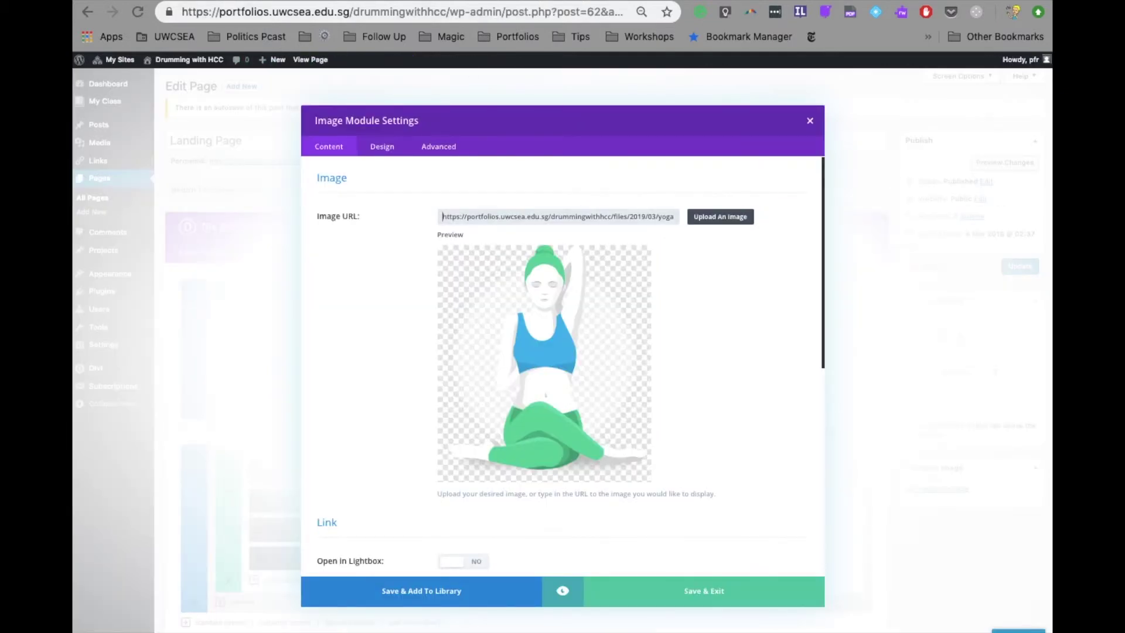
- Open the Pixabay site in a new tab and search its images for drum
key(ctrl+Tab)
text(pix)
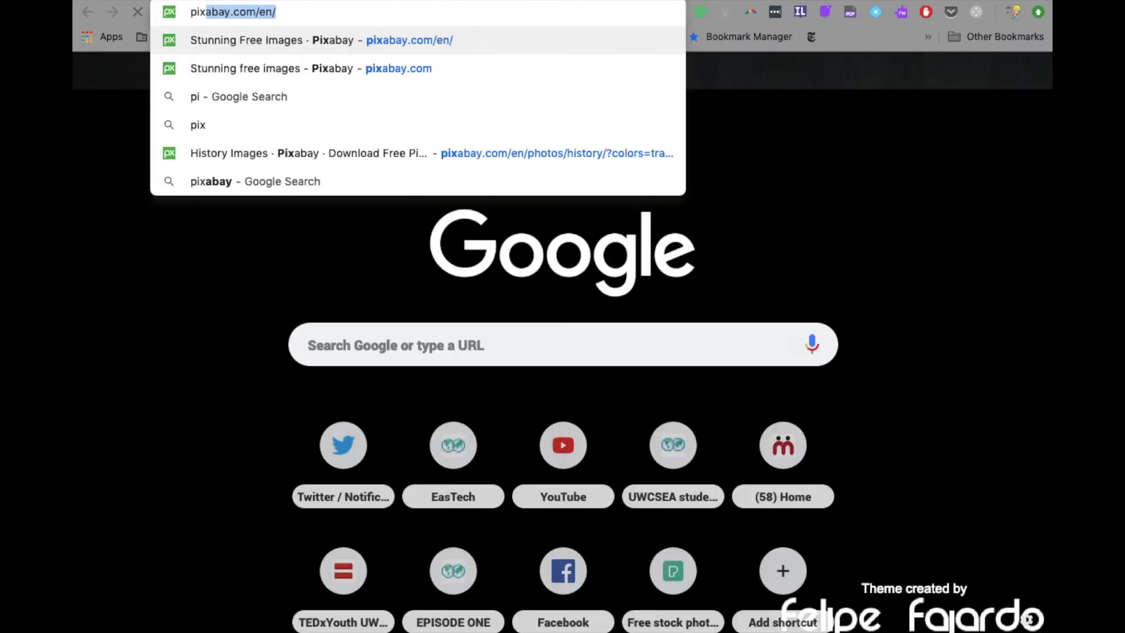
text(abay)
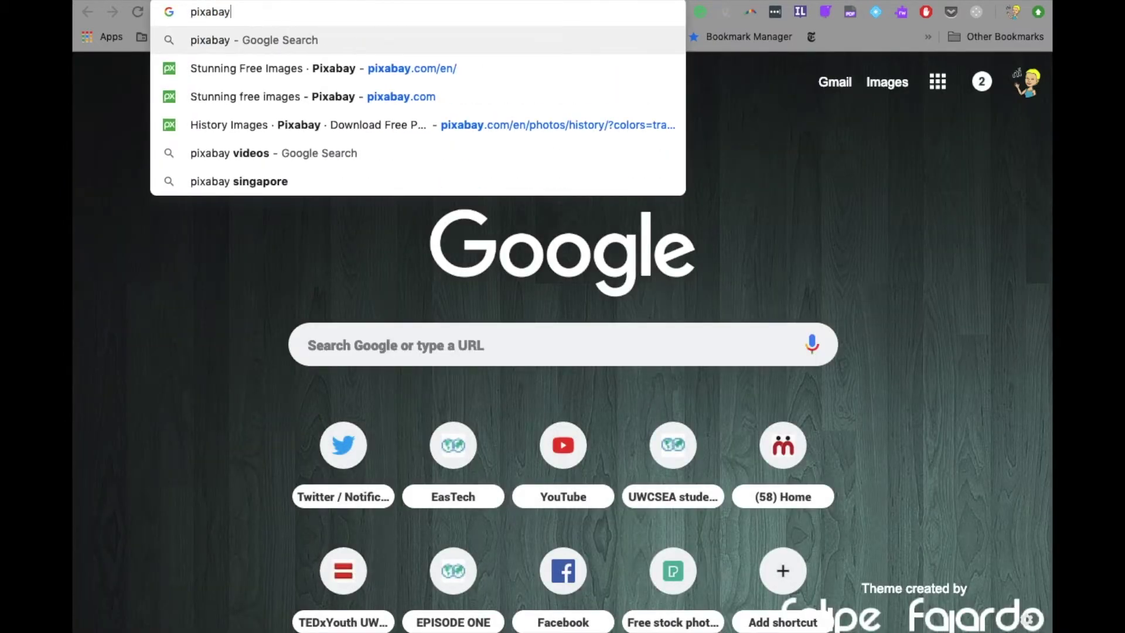
key(Return)
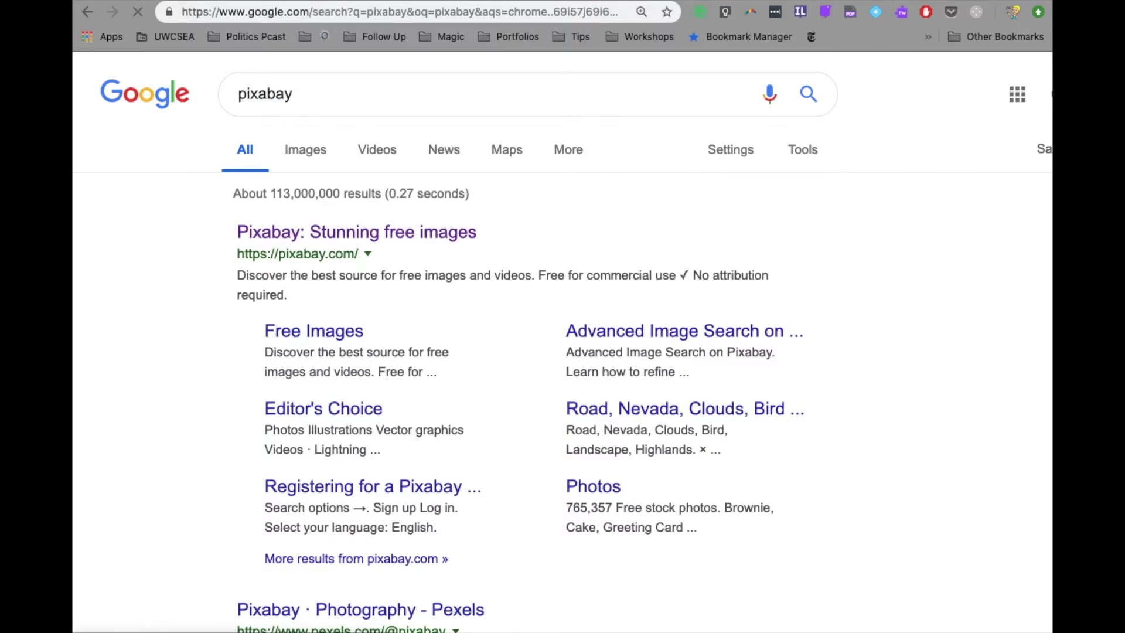
click(444, 231)
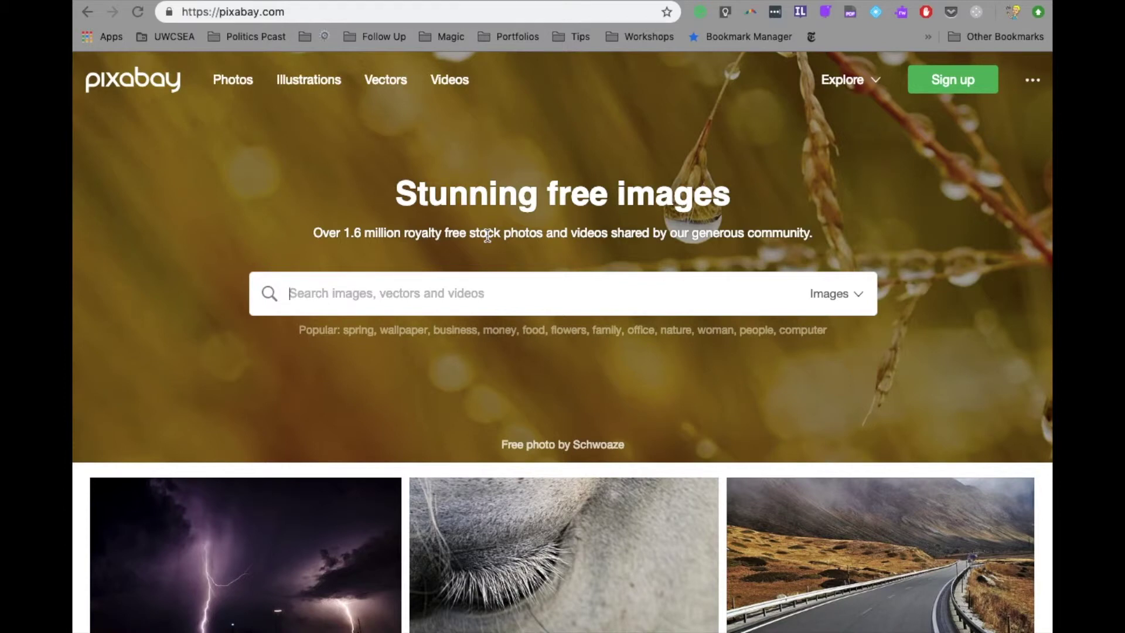
text(drum)
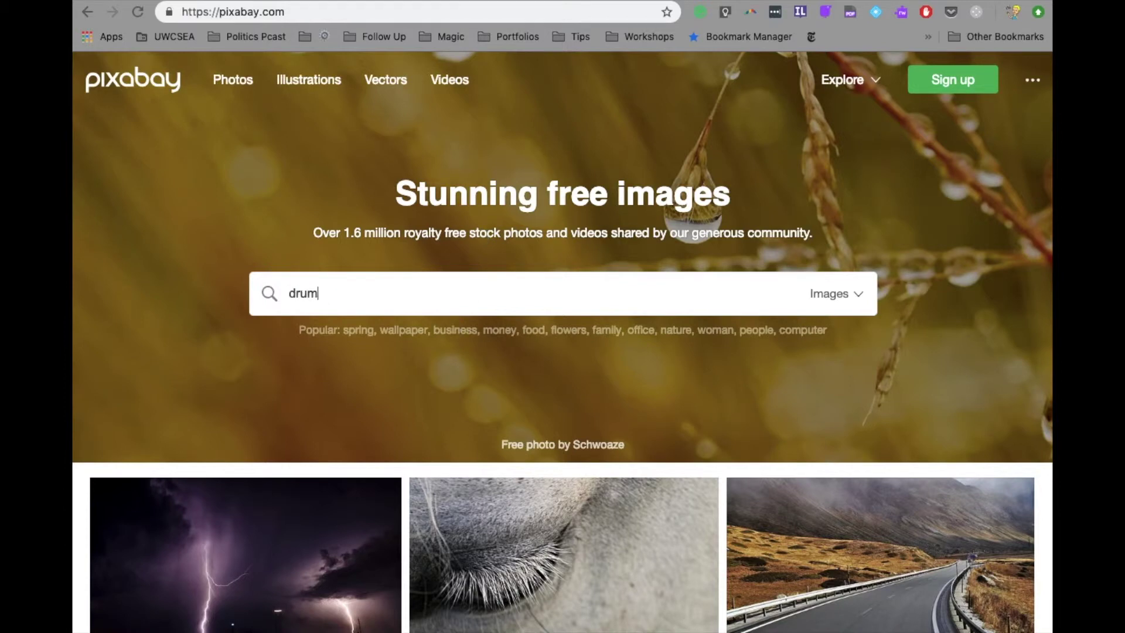
key(Return)
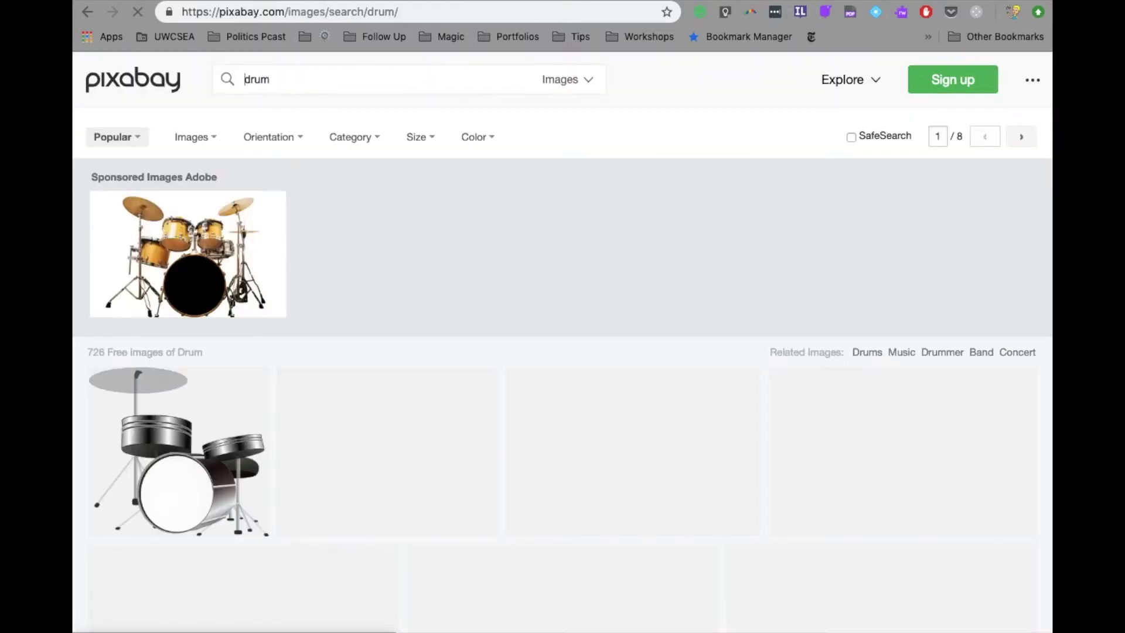
- Filter the drum results to transparent images and open the picture of the green and orange bongo drums
click(479, 144)
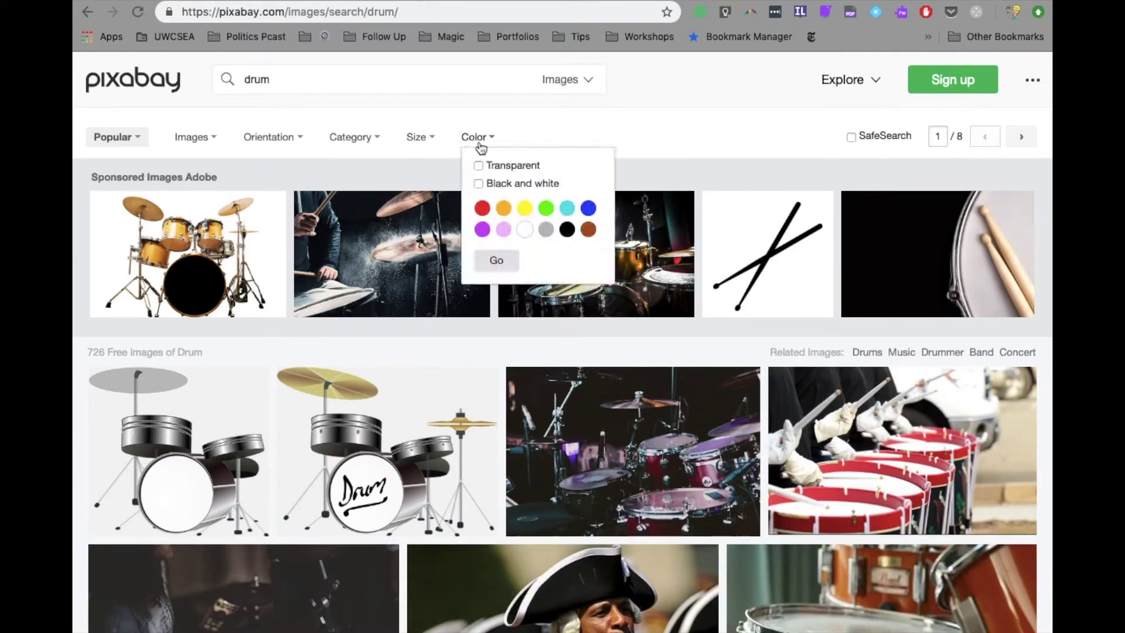
click(478, 166)
click(504, 266)
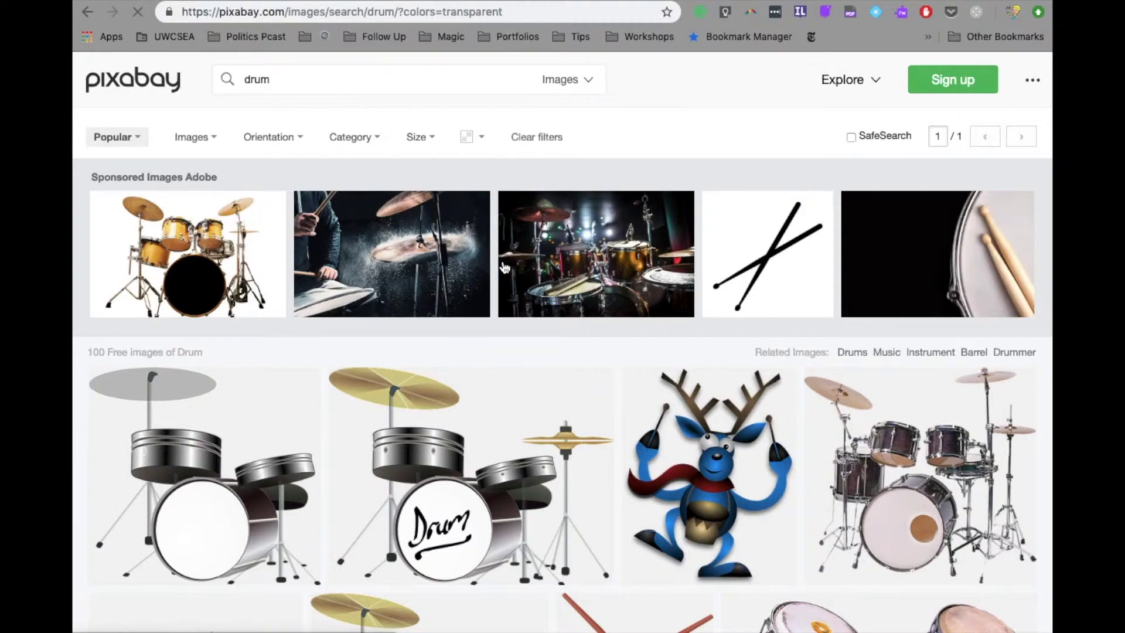
scroll(539, 383, down, 5)
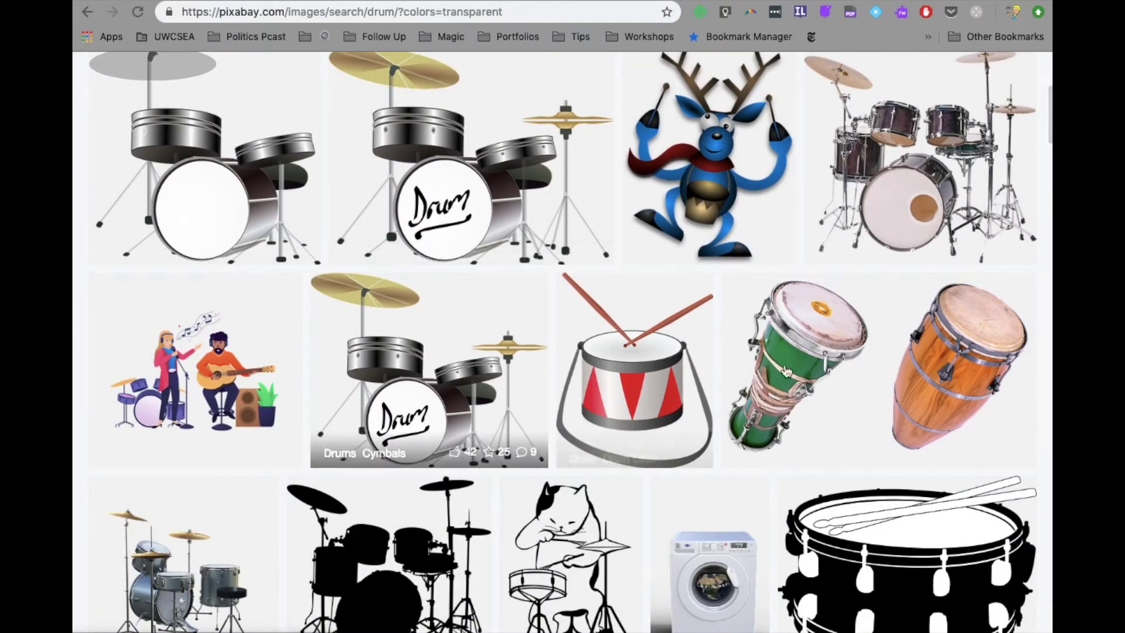
click(956, 355)
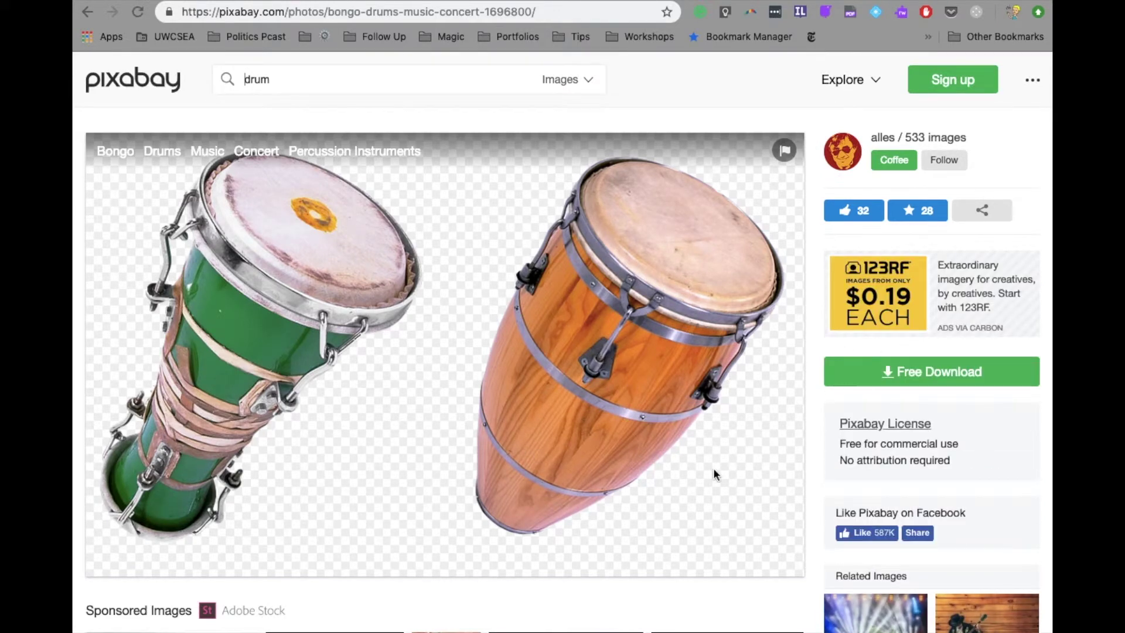
- Download the bongo drums picture as a 1280×791 PNG, completing the captcha check
click(883, 372)
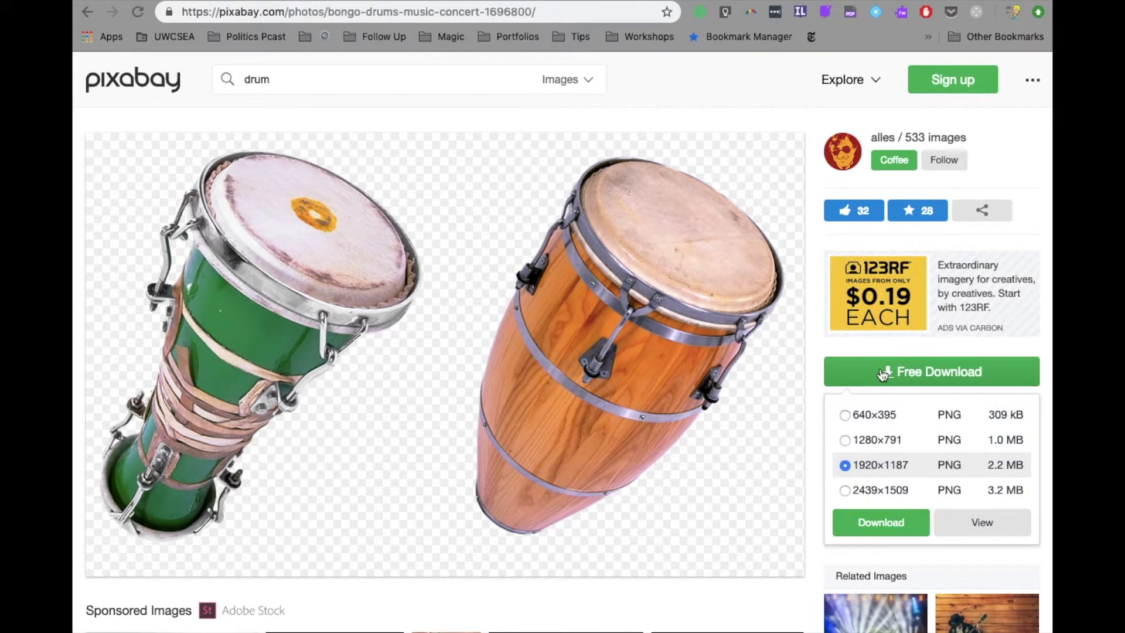
click(855, 440)
click(890, 526)
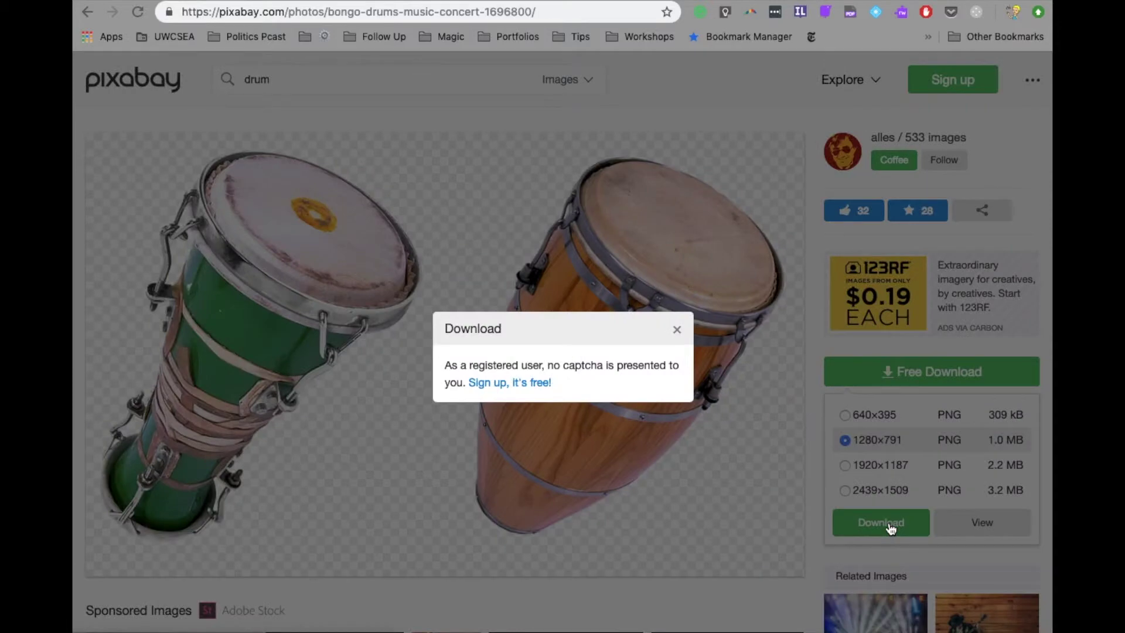
click(464, 374)
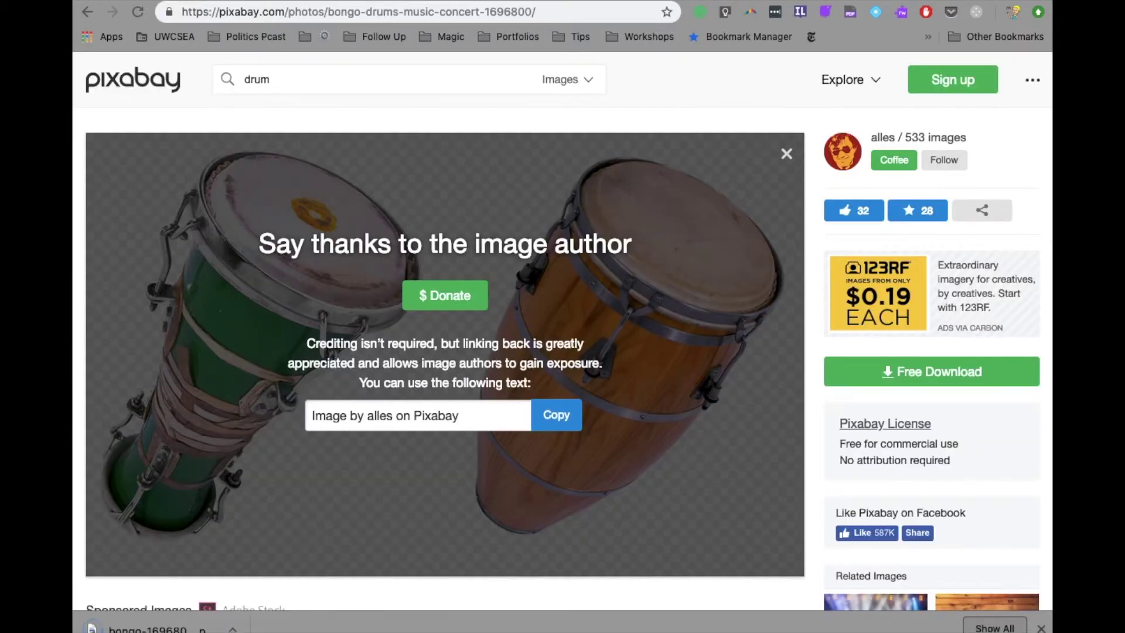
- Return to the Image module settings, upload the downloaded bongo PNG and set it as the module's image
key(super+w)
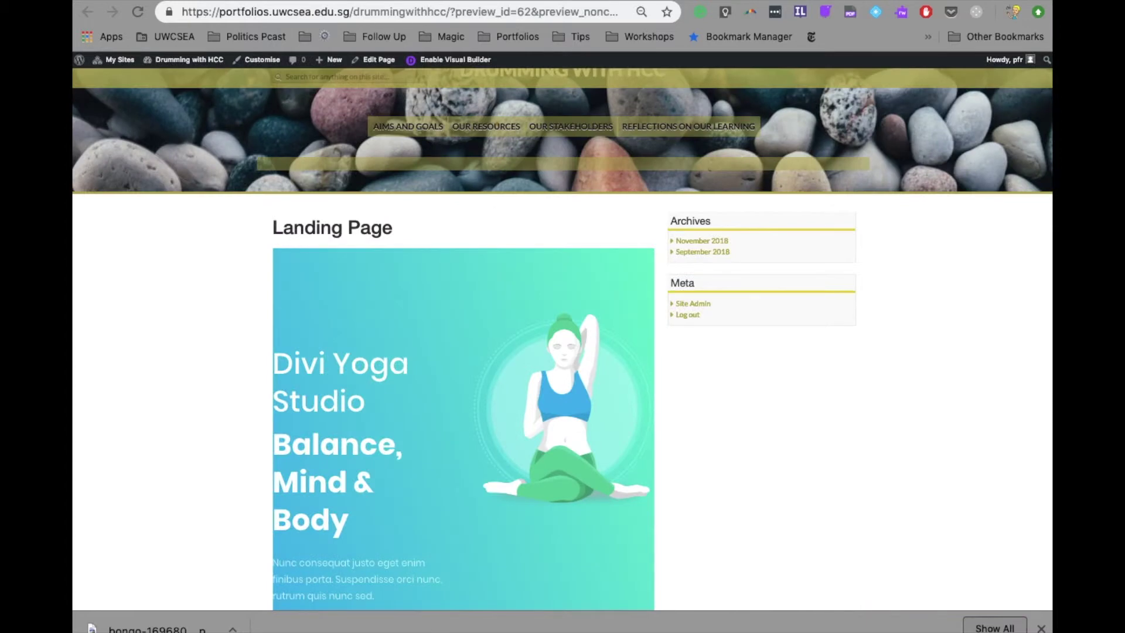
key(super+w)
text(e)
click(723, 214)
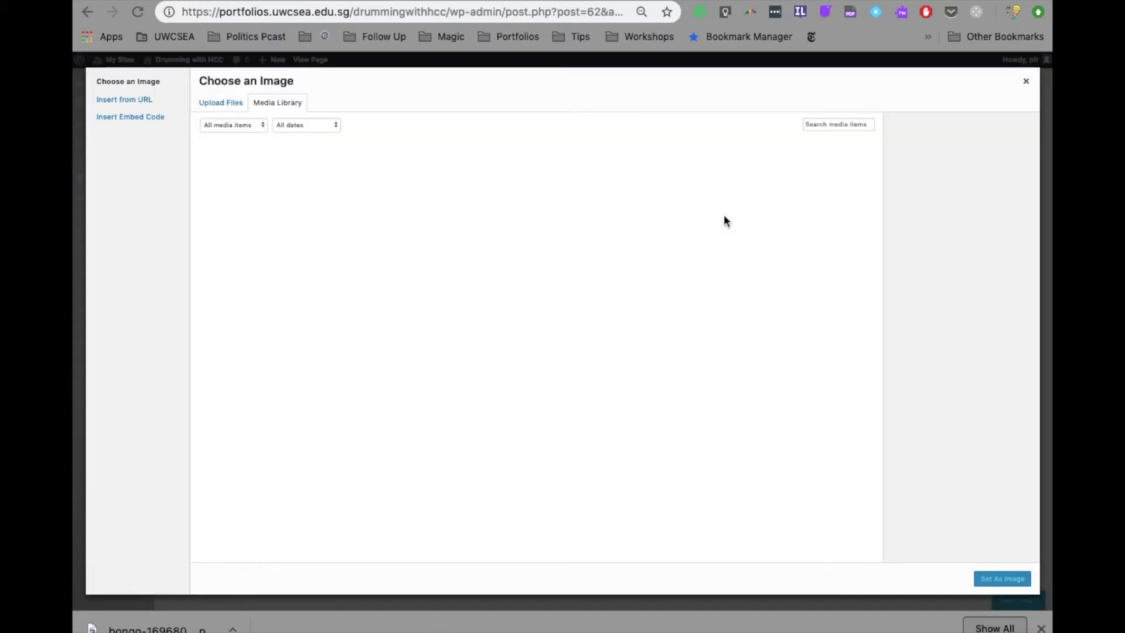
click(209, 105)
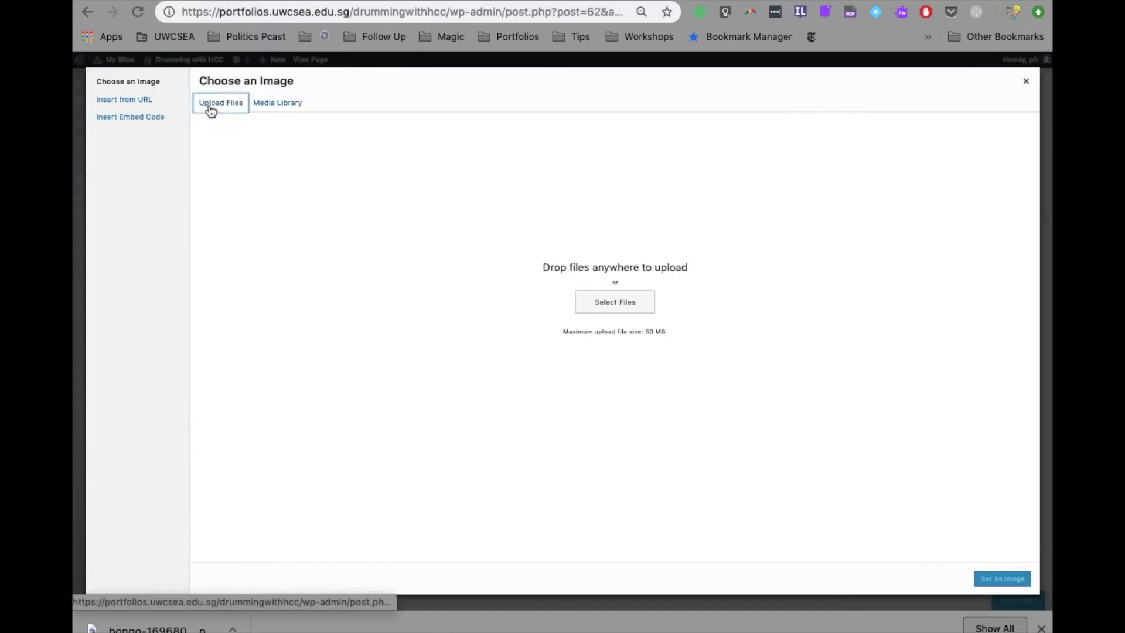
drag(155, 630, 633, 334)
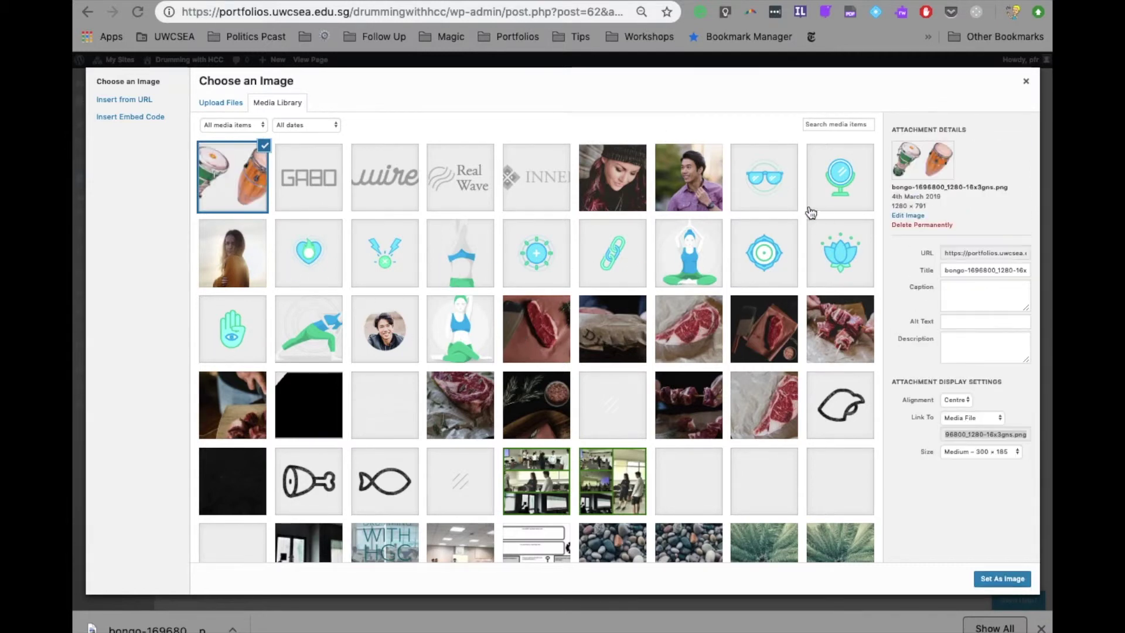
click(1009, 578)
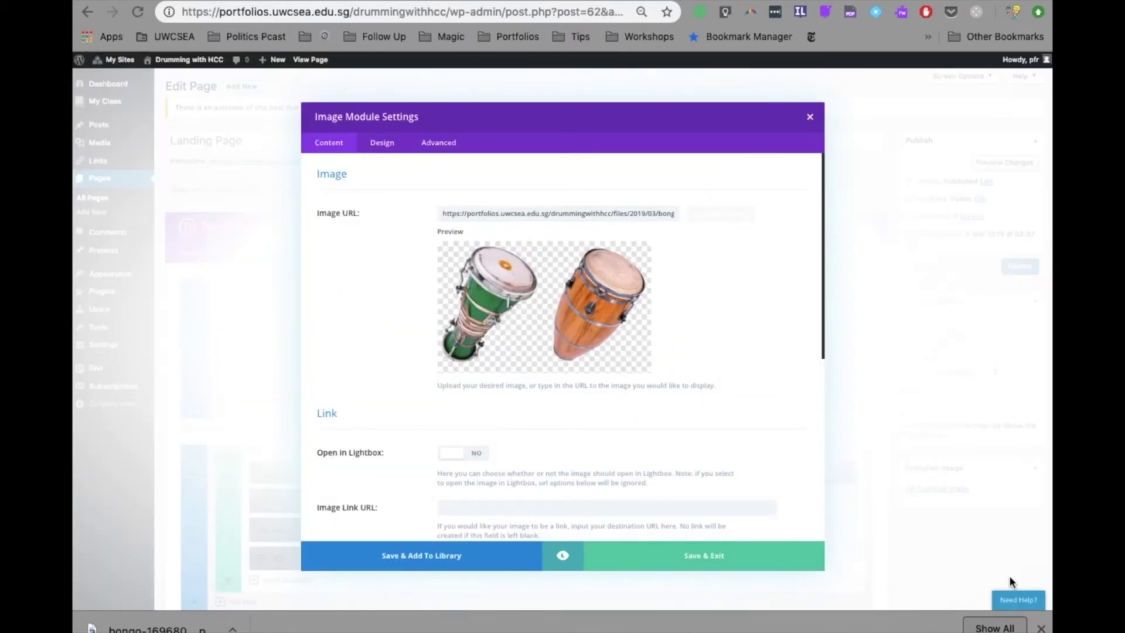
- Preview the image module in tablet and phone views, then save its settings and exit
click(562, 562)
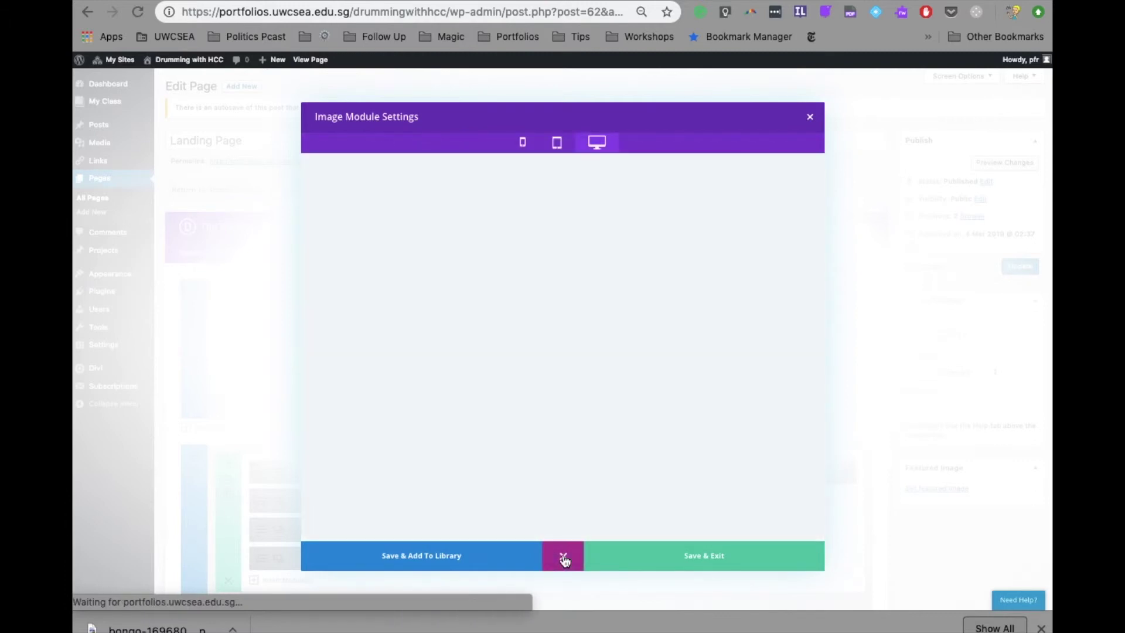
click(556, 142)
click(523, 143)
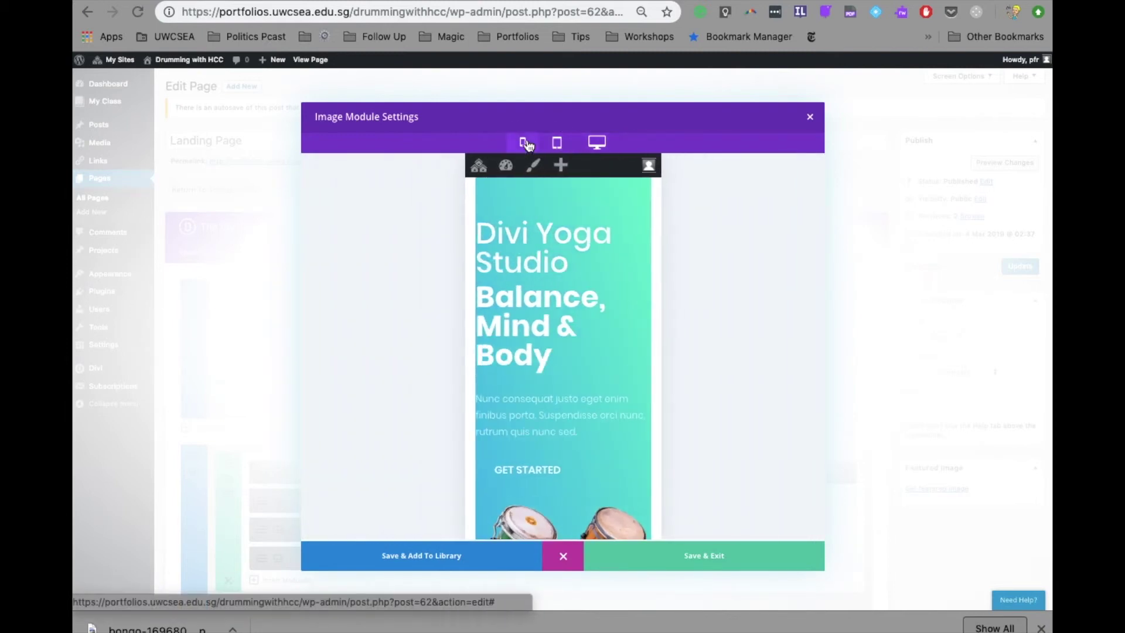
click(724, 556)
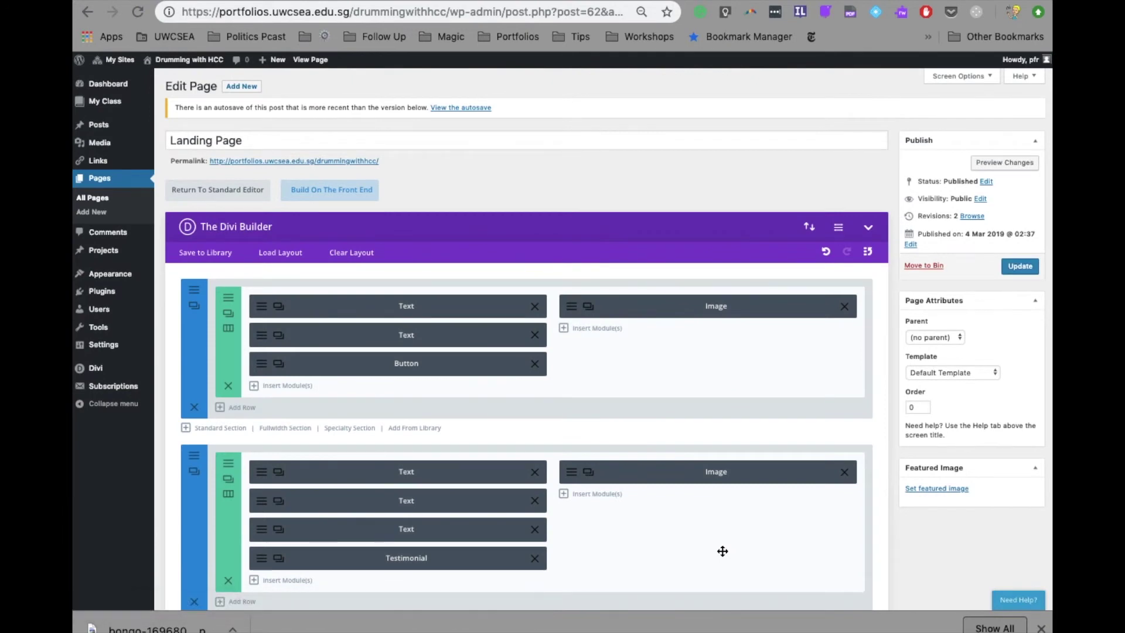
- Examine the Landing Page preview from the hero section down to Latest Articles to review the layout's sections
click(413, 1)
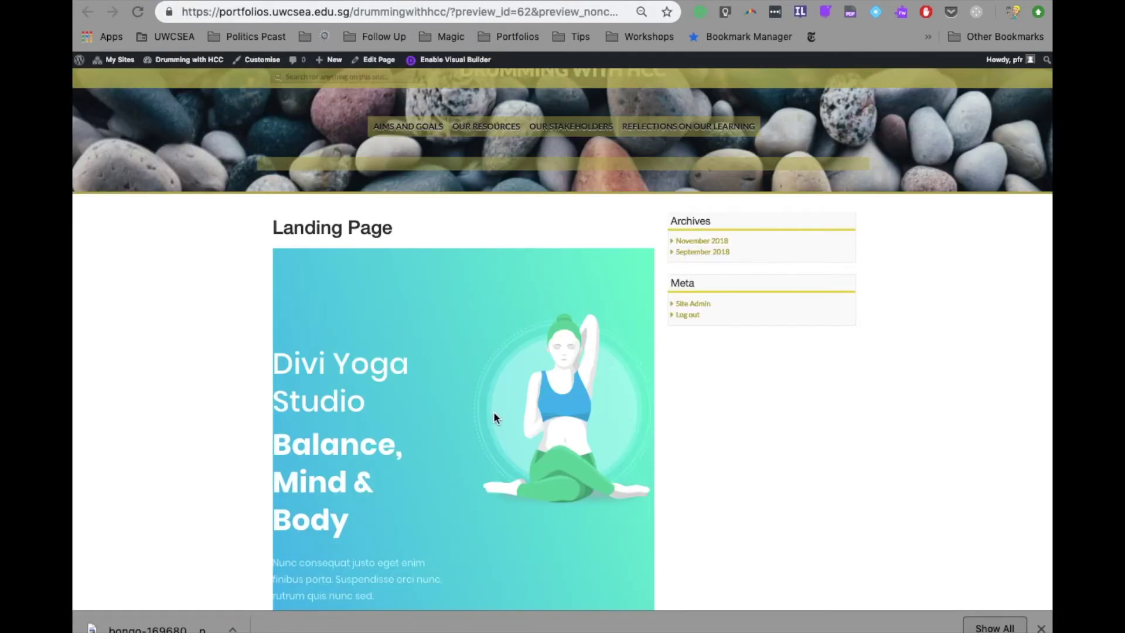
scroll(494, 415, down, 10)
scroll(493, 414, up, 4)
scroll(494, 412, down, 12)
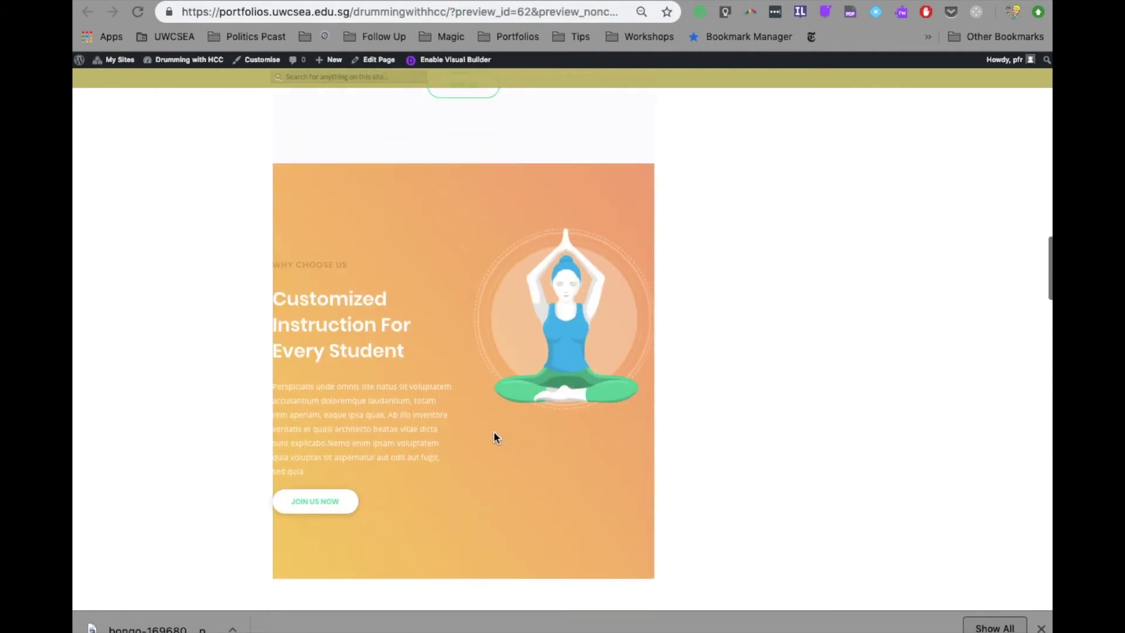
scroll(493, 436, down, 12)
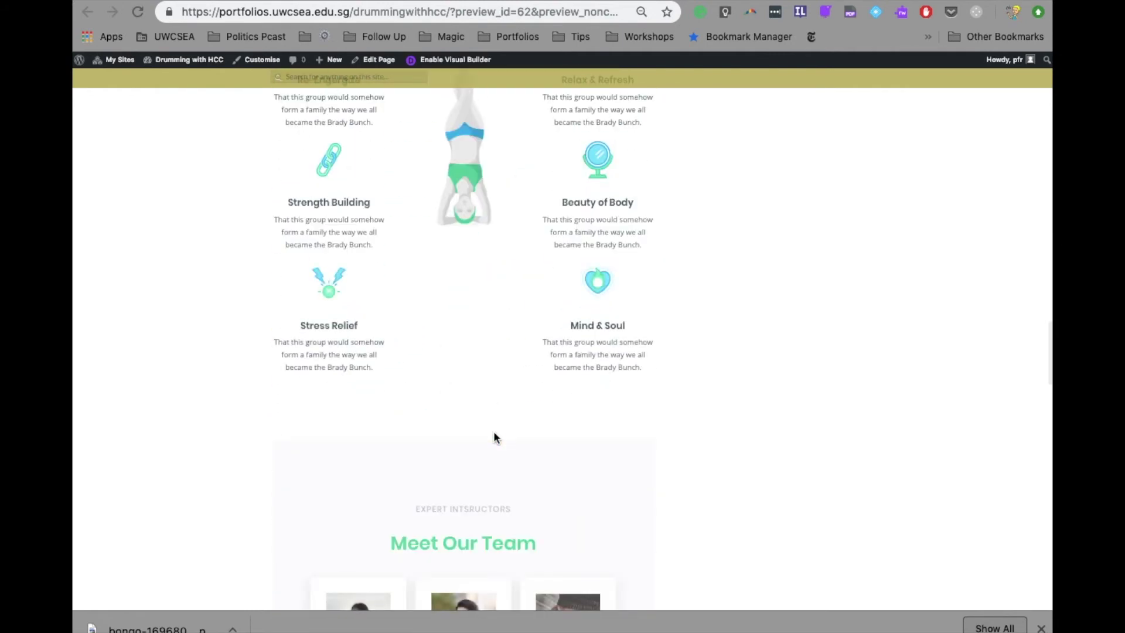
scroll(493, 438, up, 3)
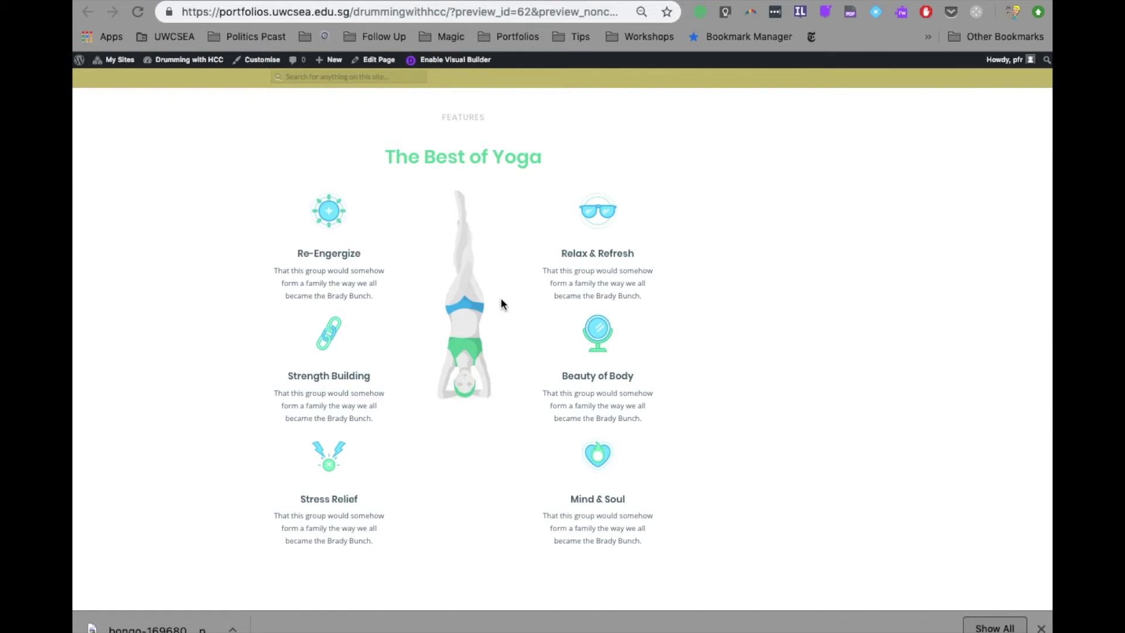
scroll(500, 300, down, 8)
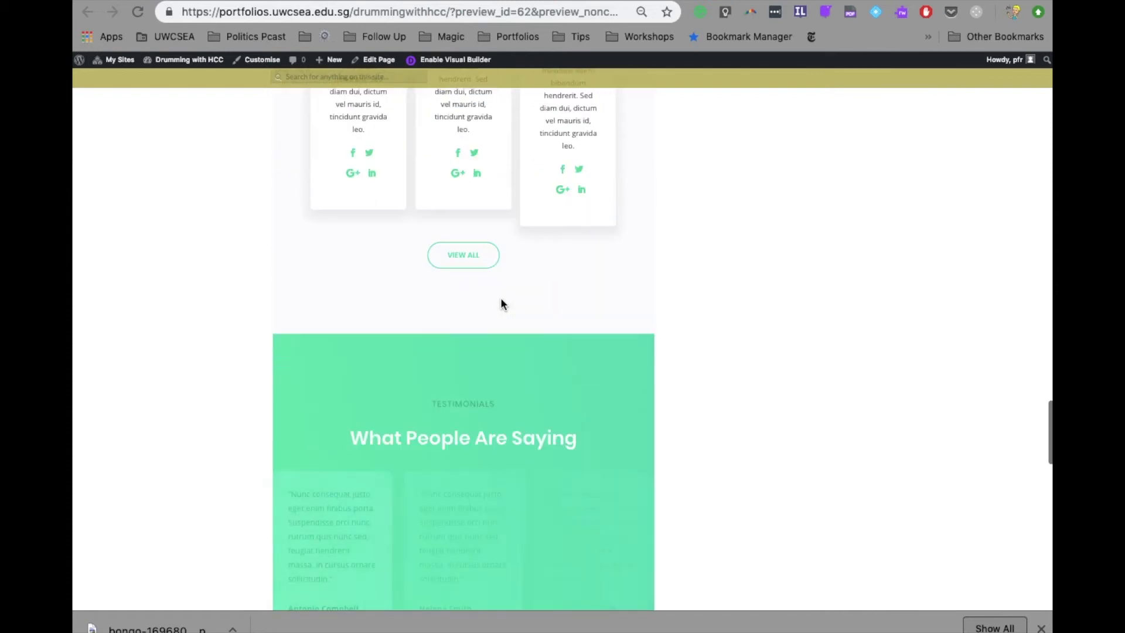
scroll(501, 300, down, 9)
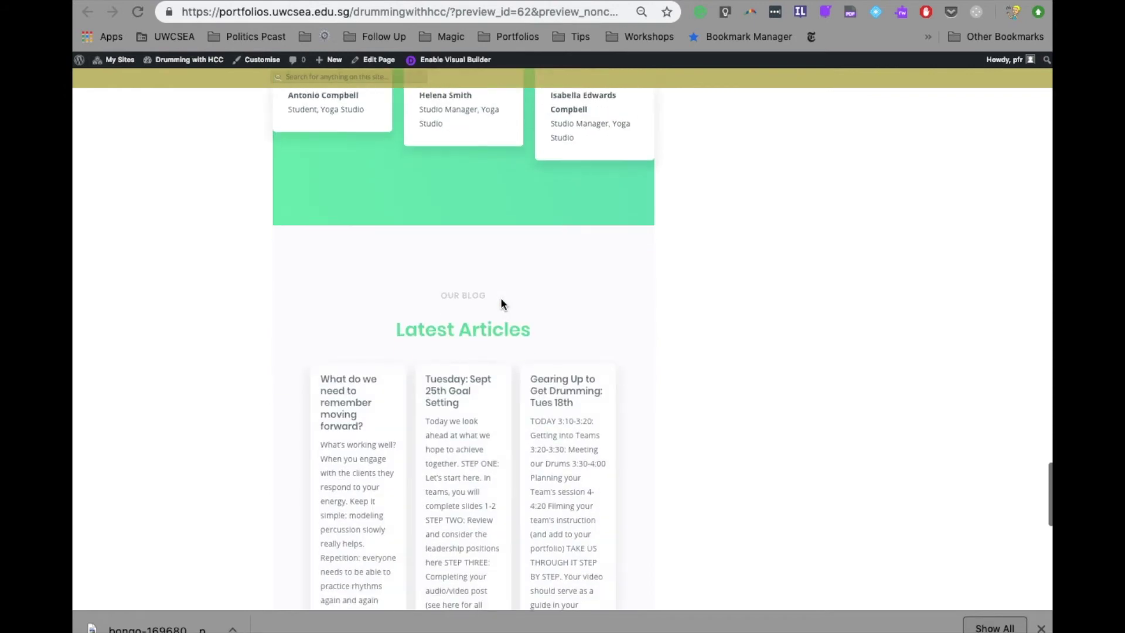
scroll(500, 297, up, 1)
- Return to the Divi Builder and delete the second section, which holds three Text modules, a Testimonial and an Image
key(super+w)
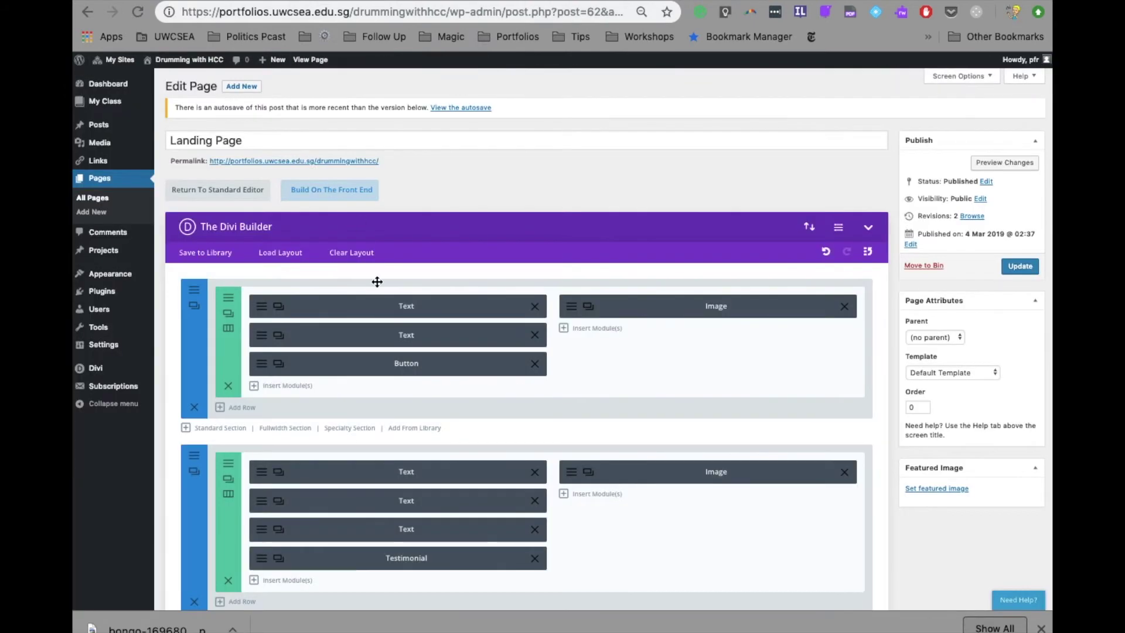
scroll(376, 282, down, 3)
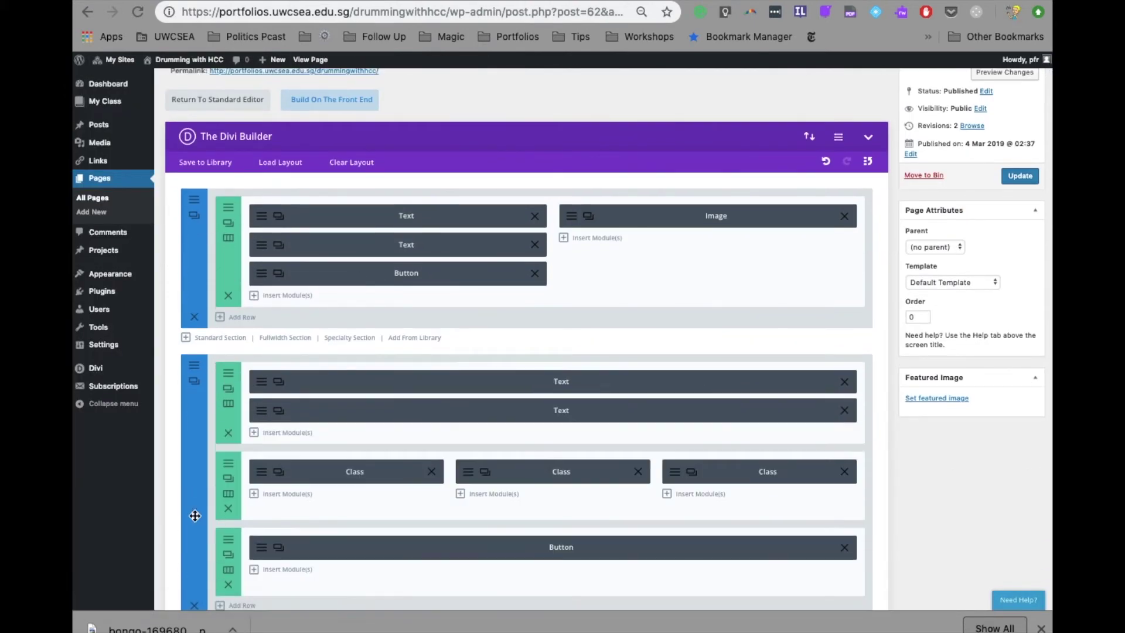
scroll(195, 505, down, 7)
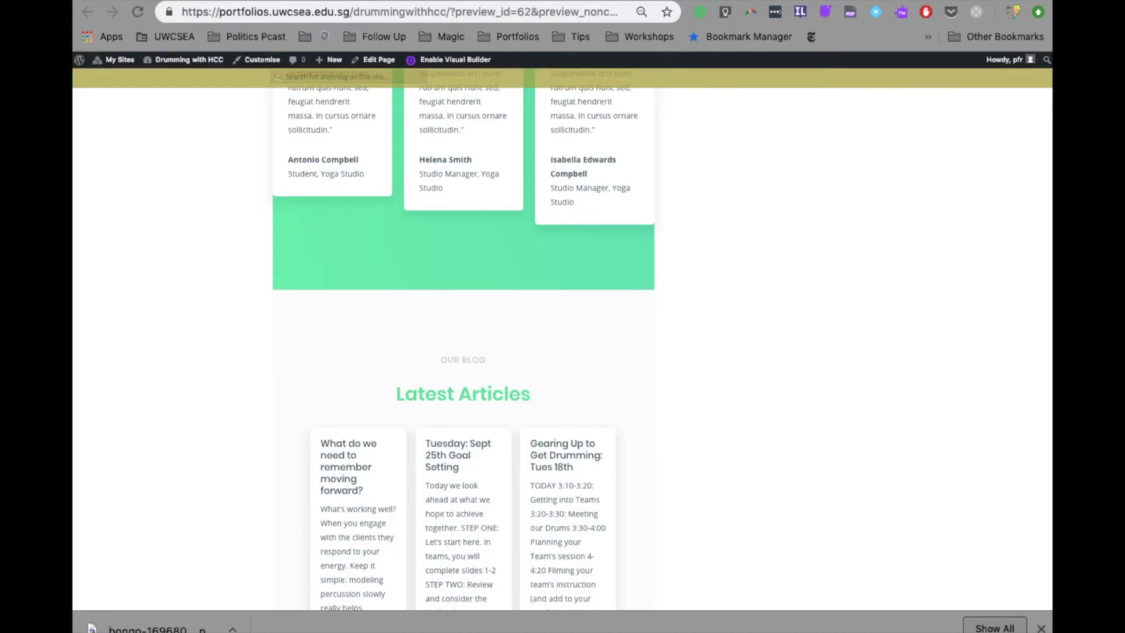
- Reload the Landing Page preview and examine its sections with the bongo drums image in place
click(338, 12)
key(Return)
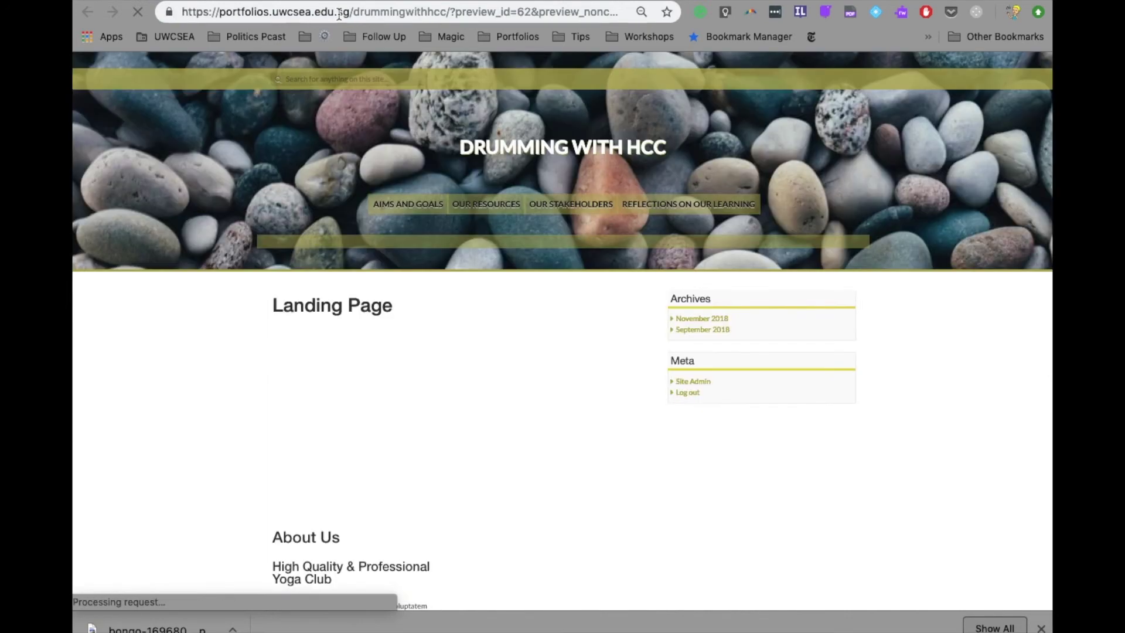
scroll(266, 300, down, 5)
scroll(266, 307, up, 15)
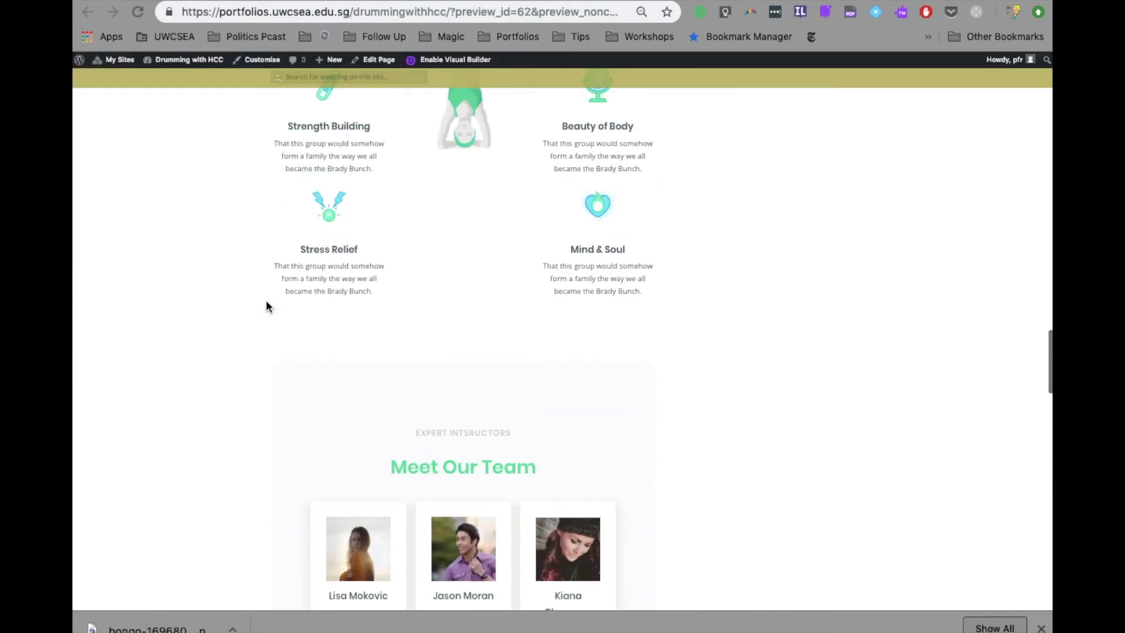
scroll(267, 306, down, 15)
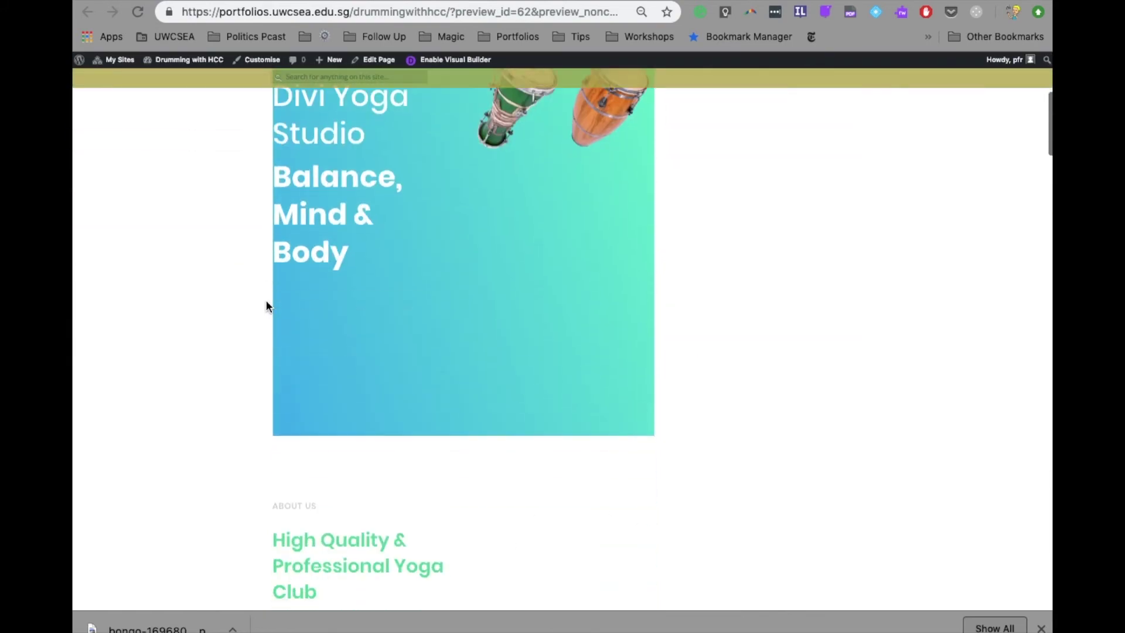
scroll(375, 337, down, 10)
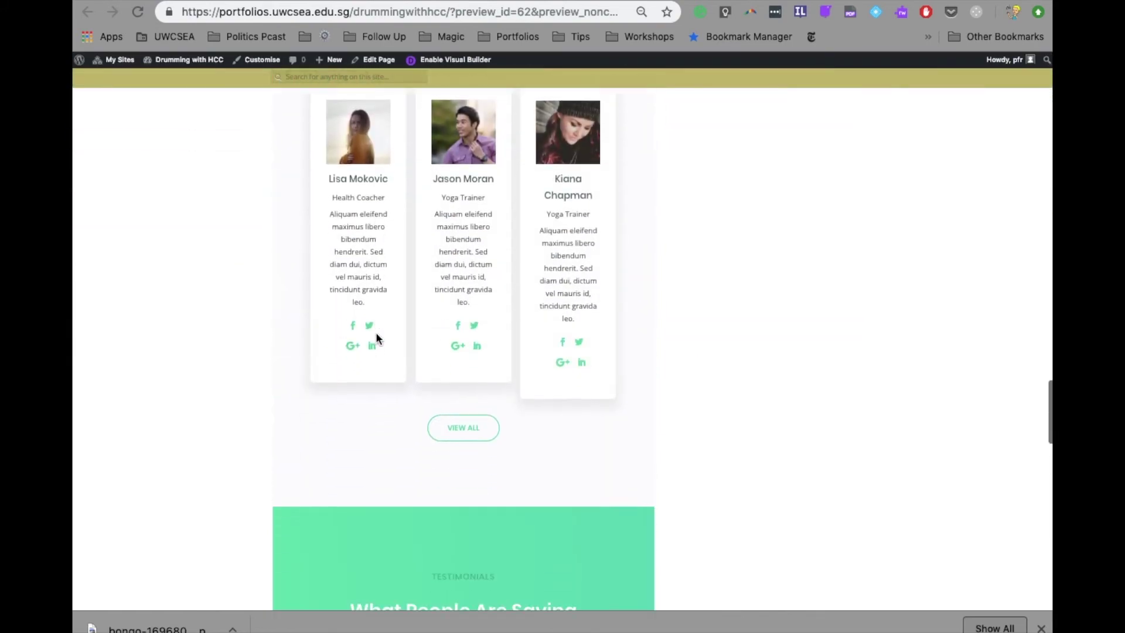
scroll(376, 338, up, 11)
scroll(374, 331, up, 15)
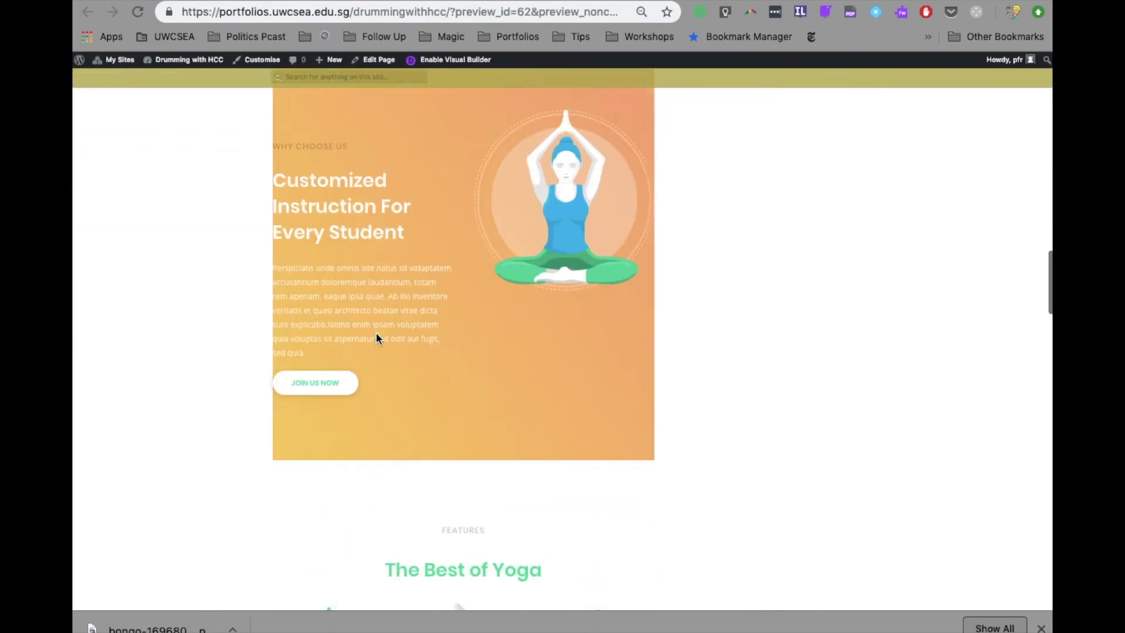
- Close the preview and replace the text of the first section's top Text module with "Drum therapy at East", formatted as Heading 1
key(super+w)
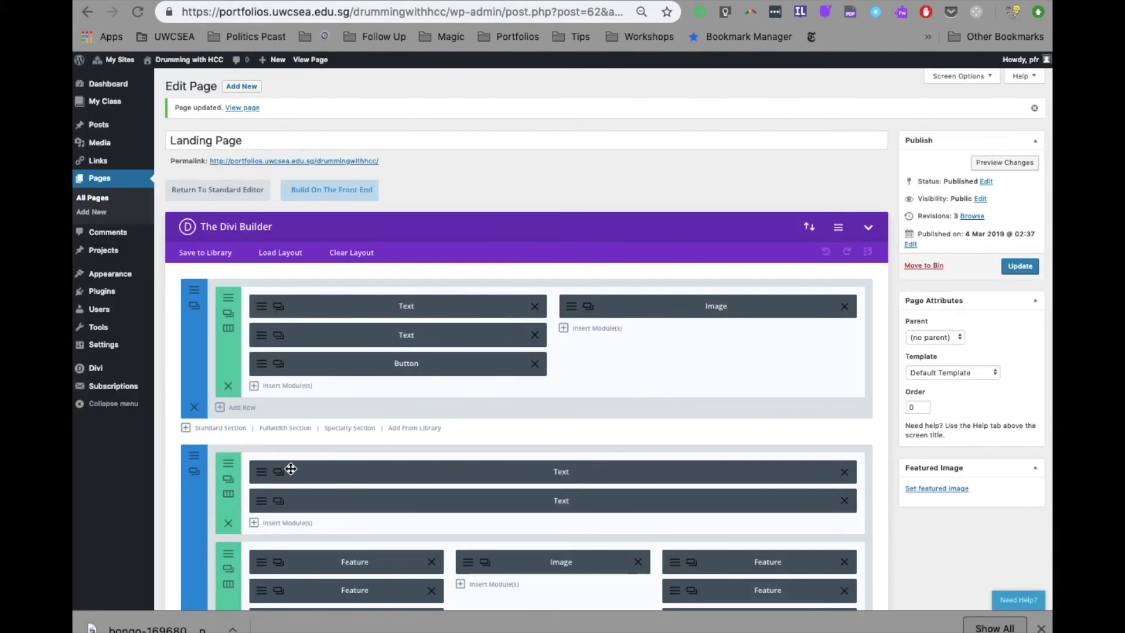
click(262, 310)
double_click(504, 344)
click(321, 308)
drag(519, 345, 323, 308)
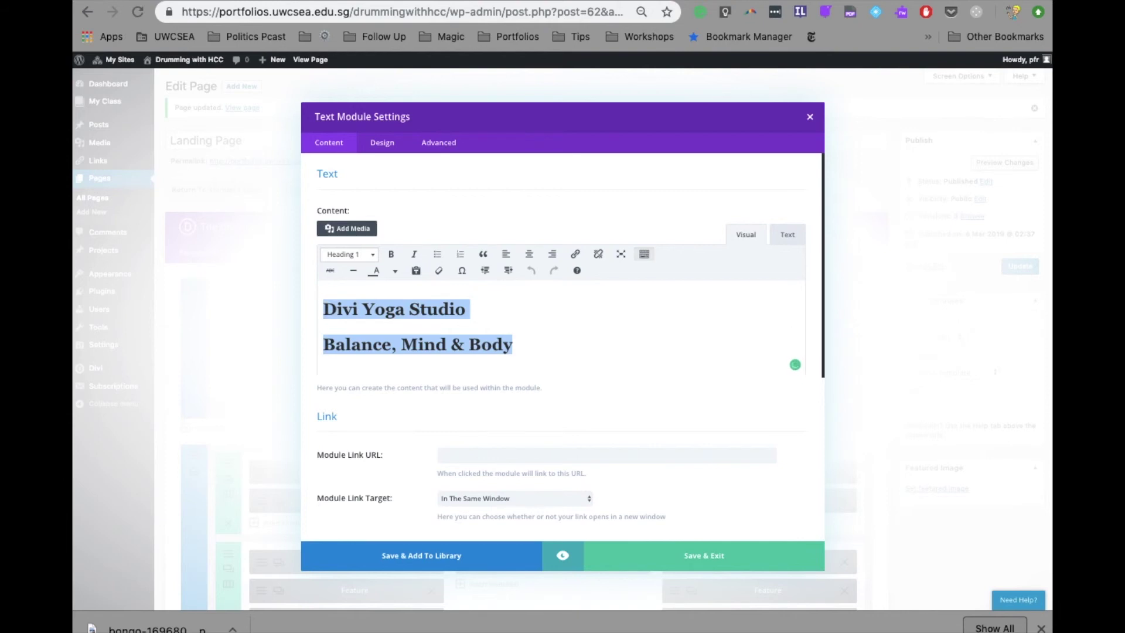
text(Drum therapy at East)
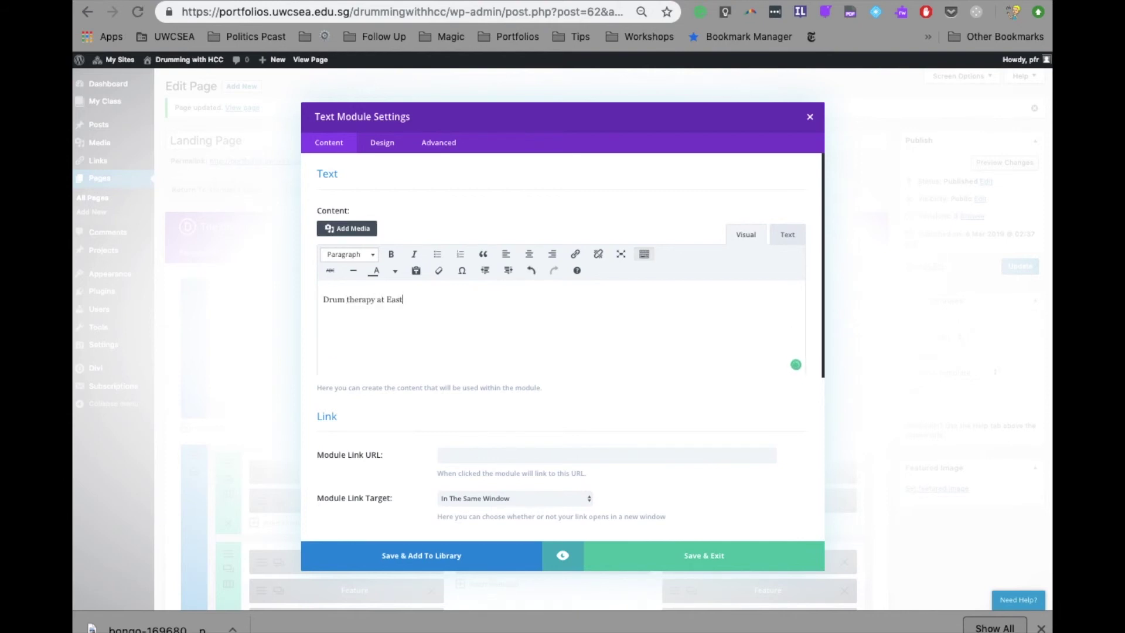
triple_click(343, 307)
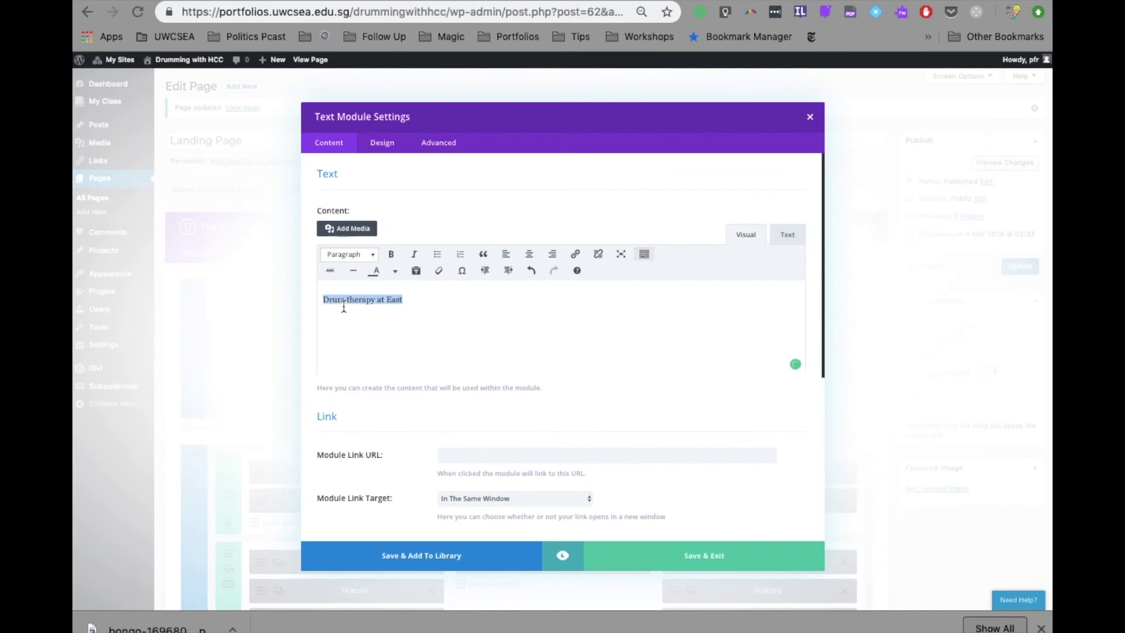
click(371, 254)
click(373, 295)
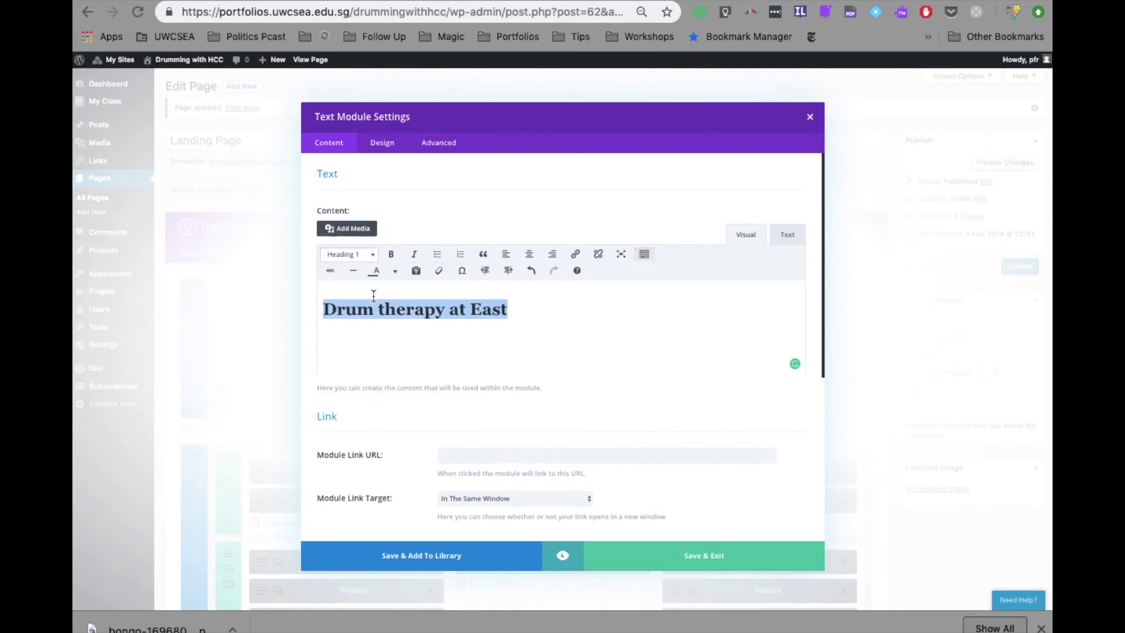
- Apply the sixth text shadow style to the heading's Text module, then save its settings and exit
scroll(427, 373, down, 5)
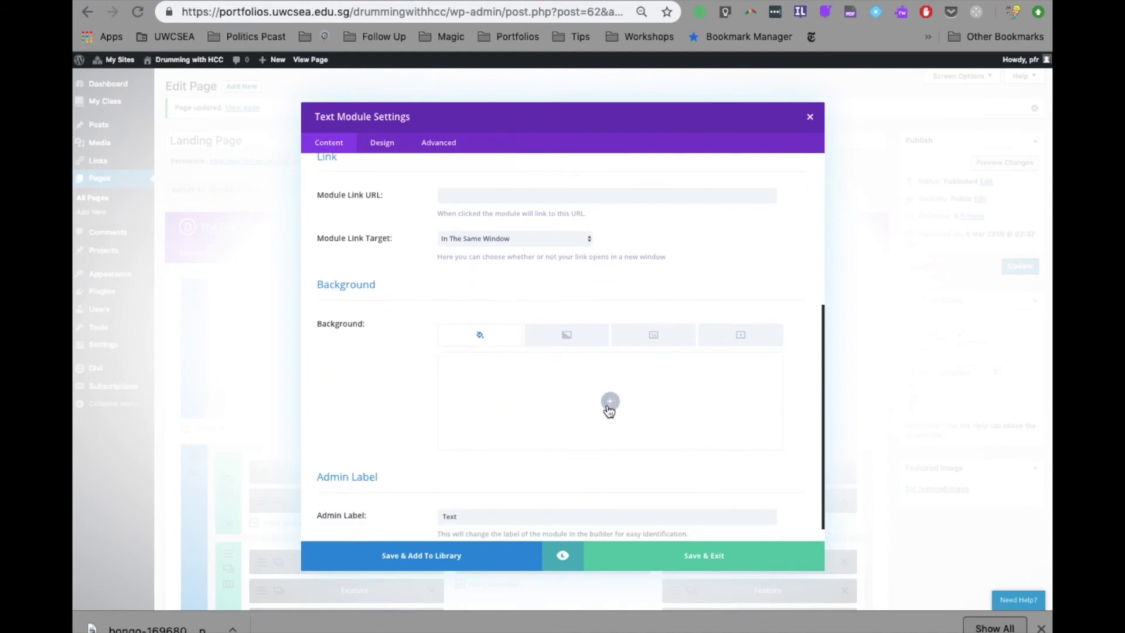
scroll(496, 435, down, 1)
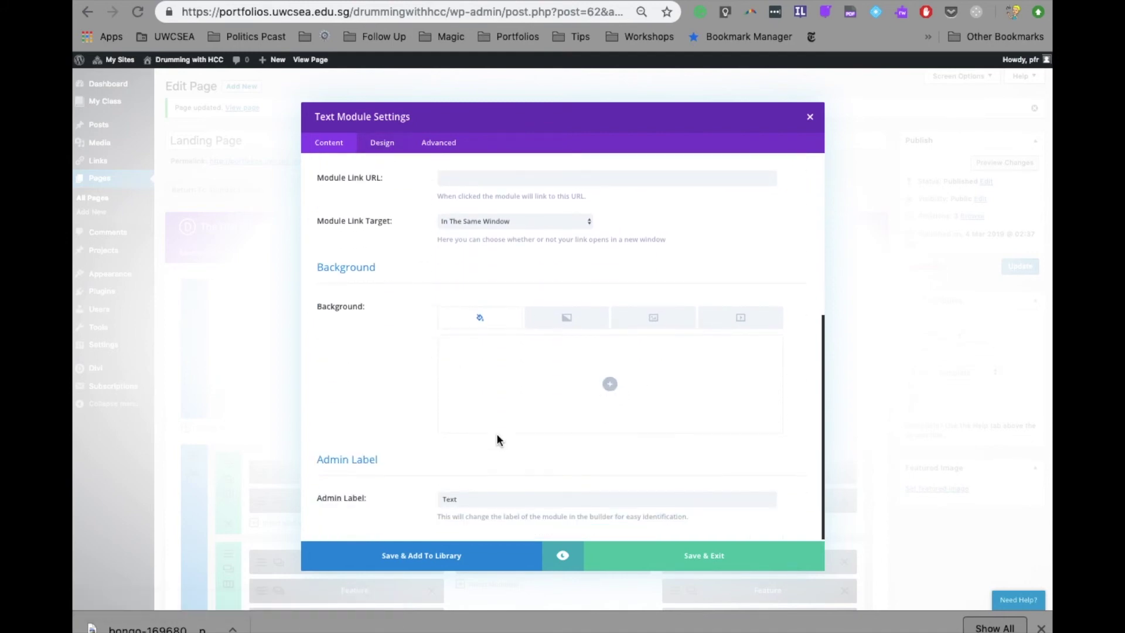
click(386, 155)
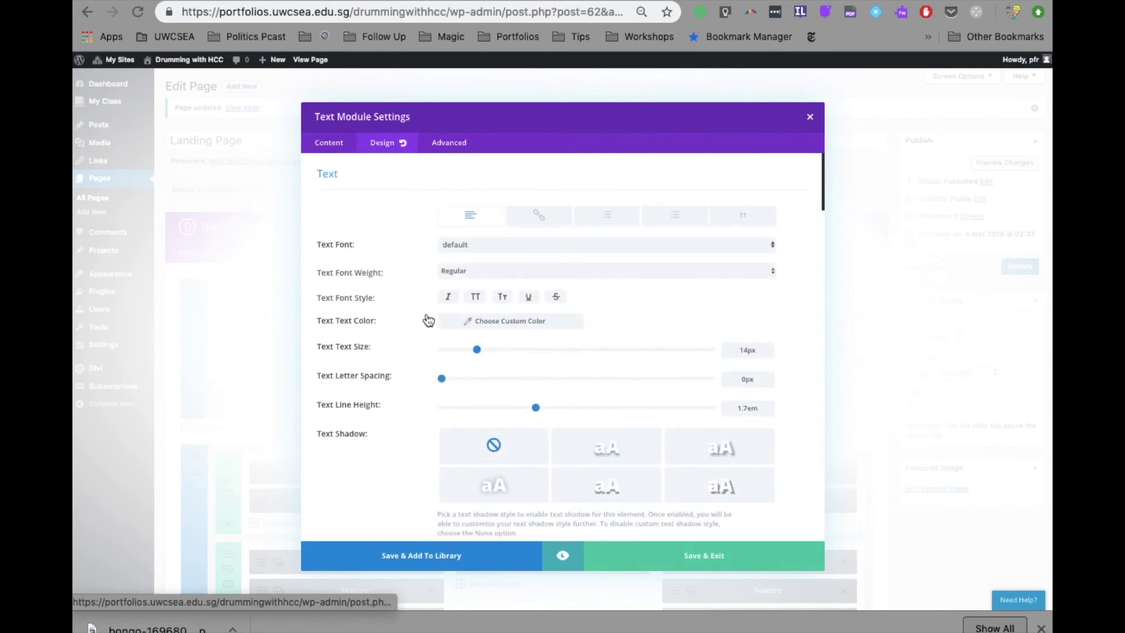
scroll(445, 366, down, 2)
click(726, 404)
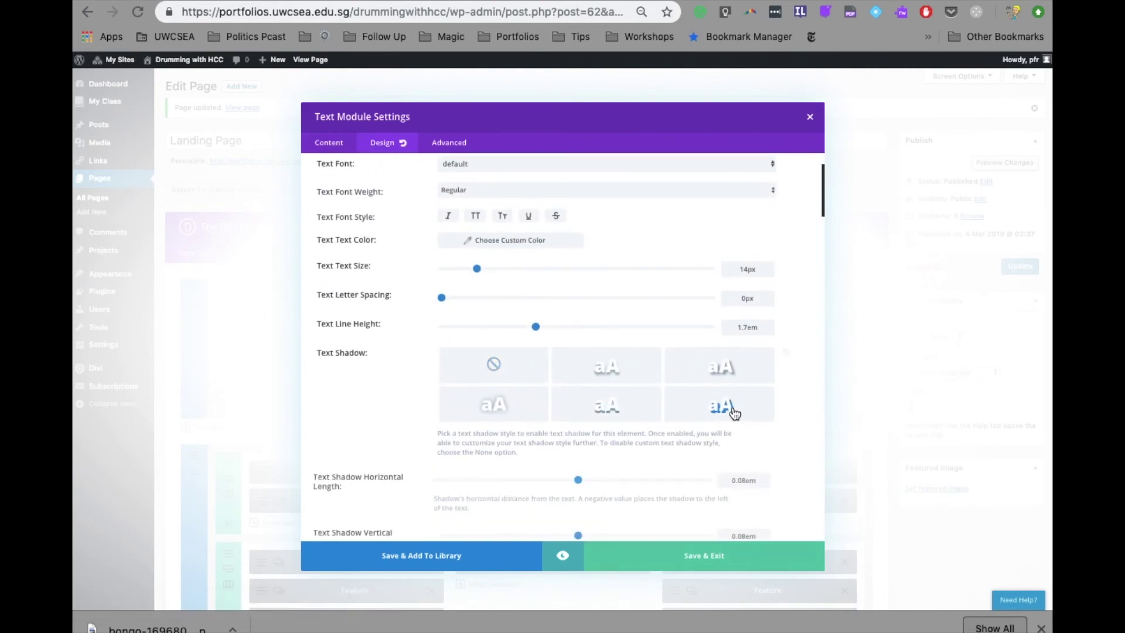
click(689, 562)
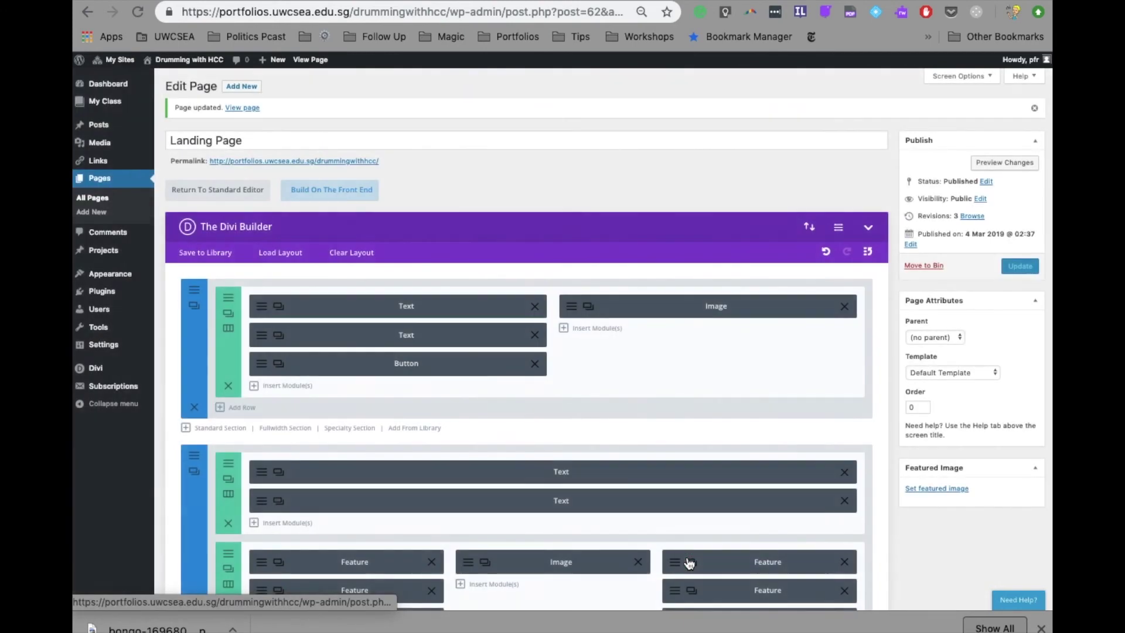
- Delete the second Text module from the first section and look over the remaining sections of the layout
click(535, 335)
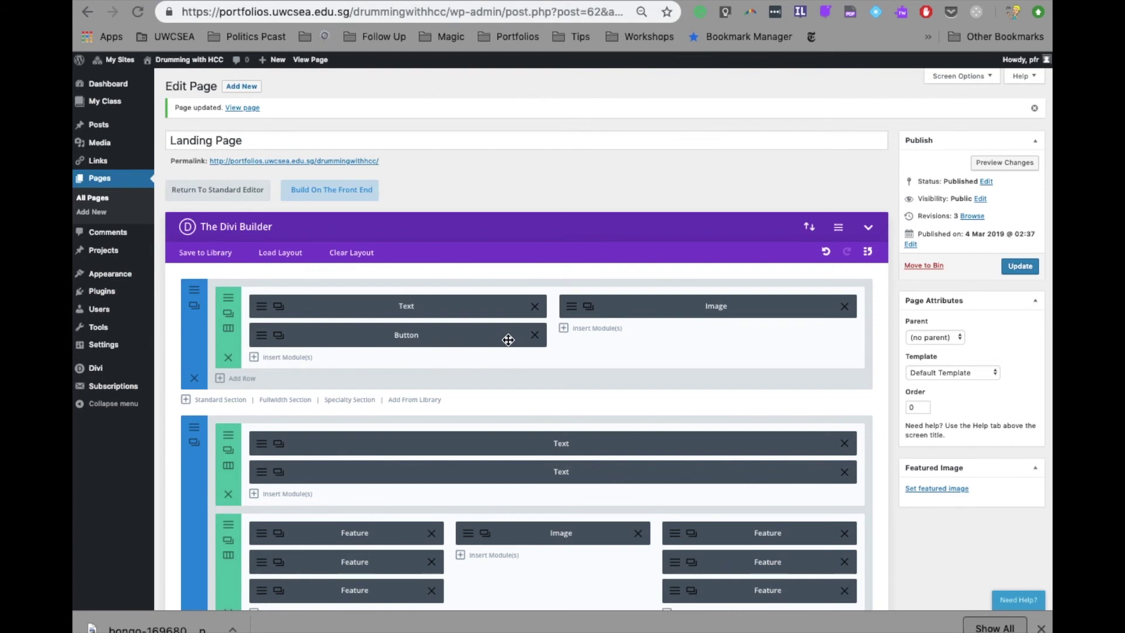
scroll(406, 264, down, 15)
scroll(407, 263, up, 10)
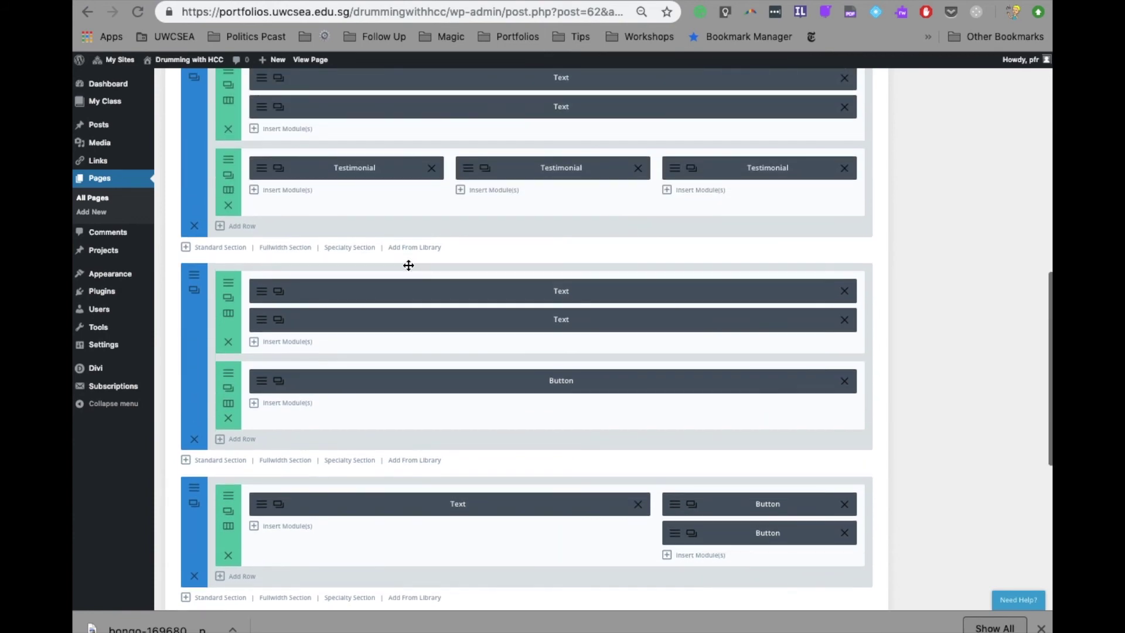
scroll(409, 265, up, 5)
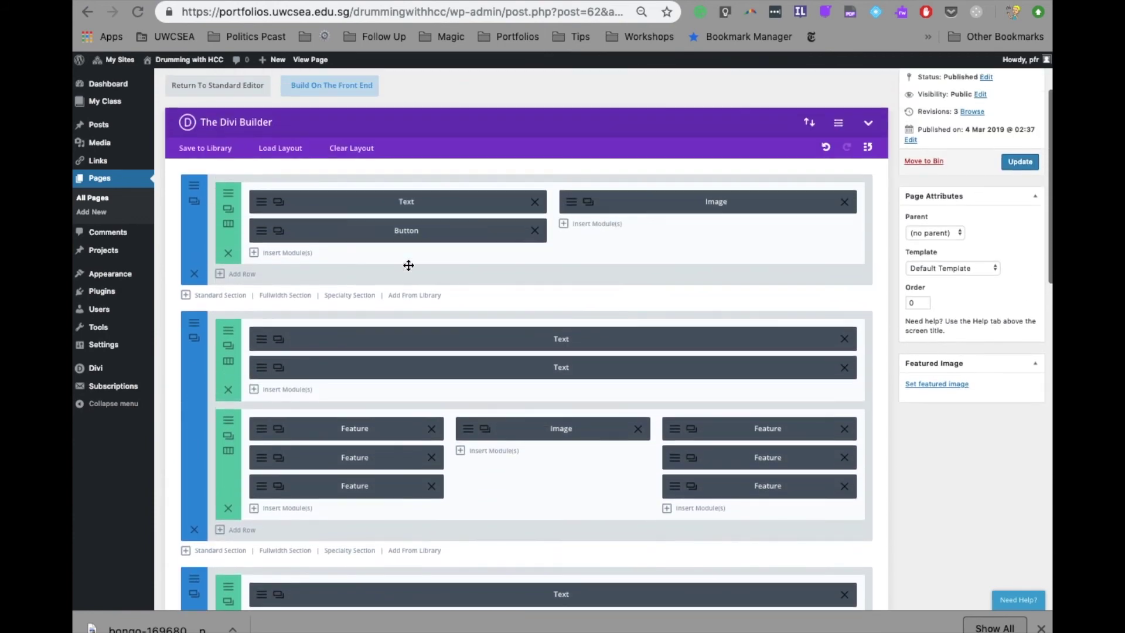